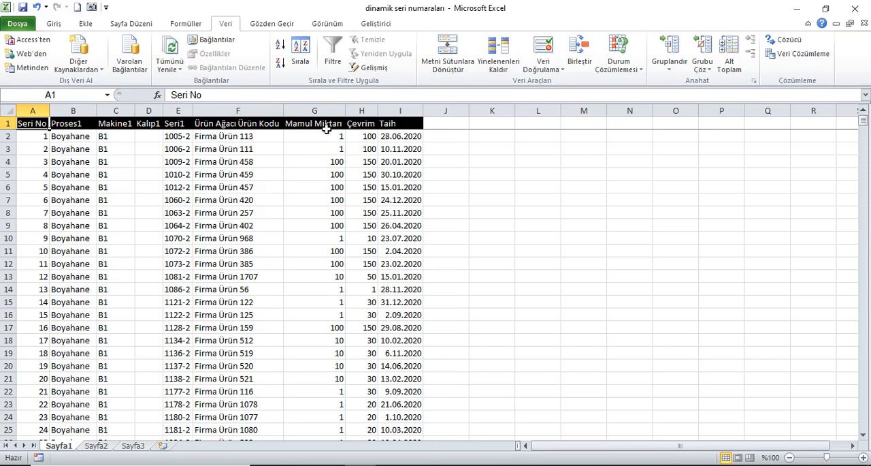
Add filters to the table's header row, from Seri No to Taih (A1:I1)
left_click_drag(400, 124, 20, 125)
left_click(334, 49)
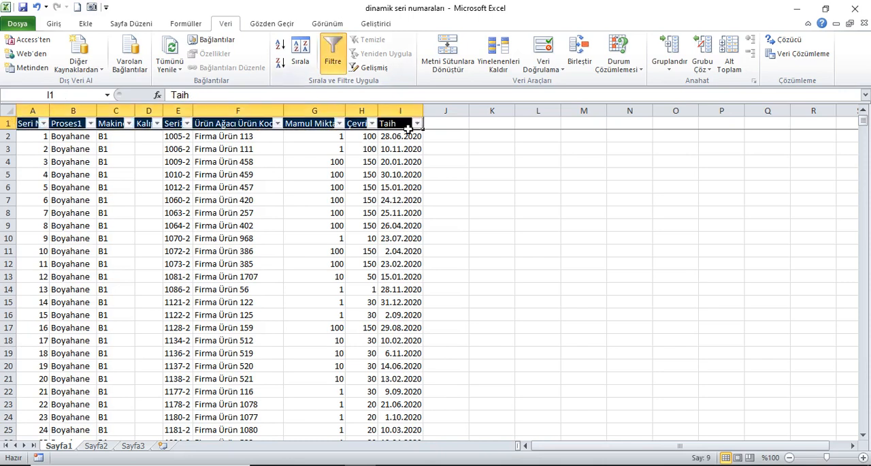
left_click(49, 118)
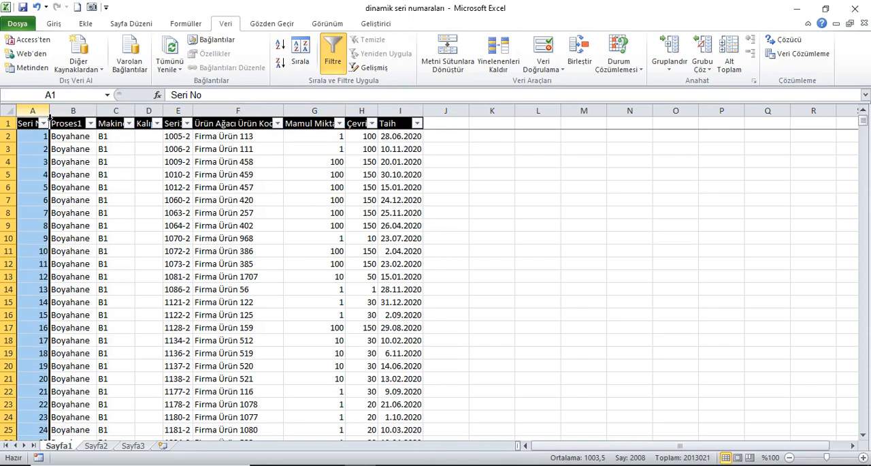
Filter the Proses1 column to show only Boyahane
left_click(227, 127)
left_click(73, 126)
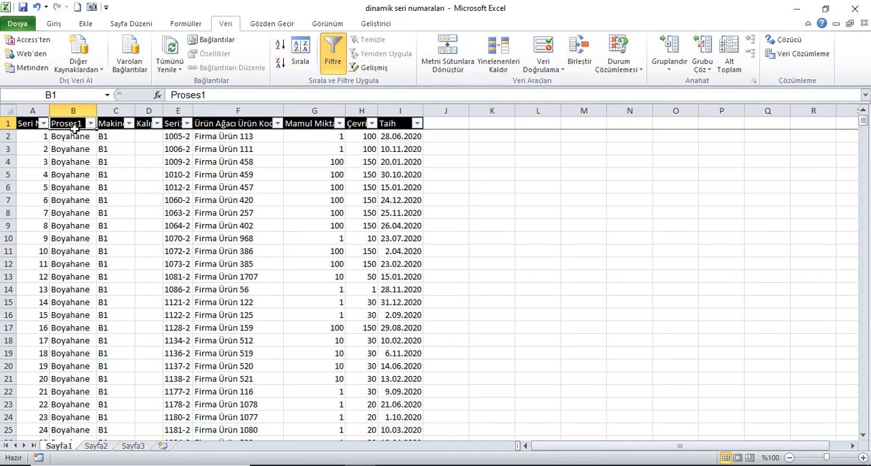
key("ctrl+Down")
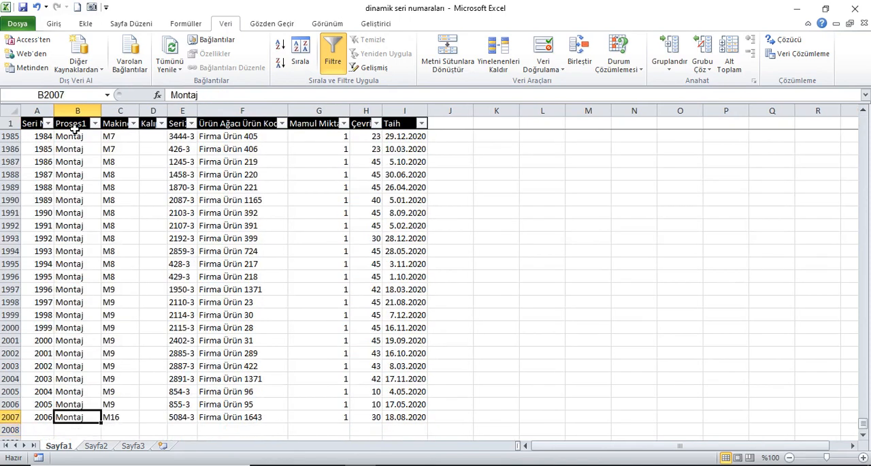
key("ctrl+Up")
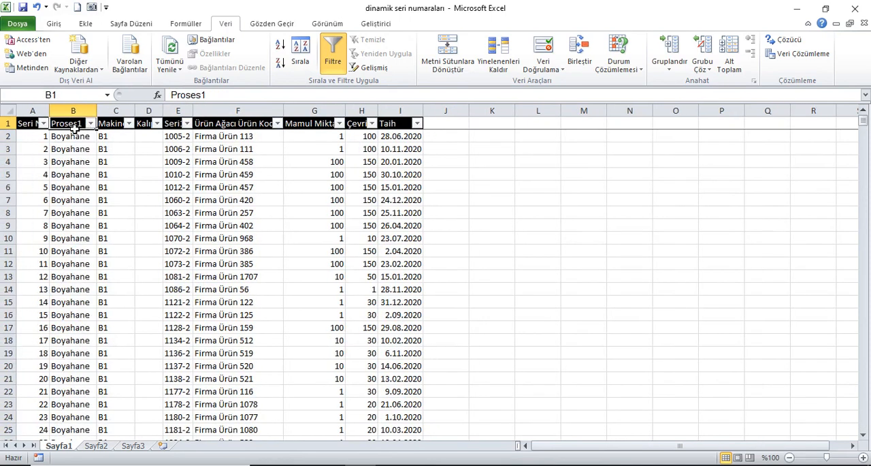
left_click(91, 123)
left_click(69, 242)
left_click(60, 251)
left_click(88, 359)
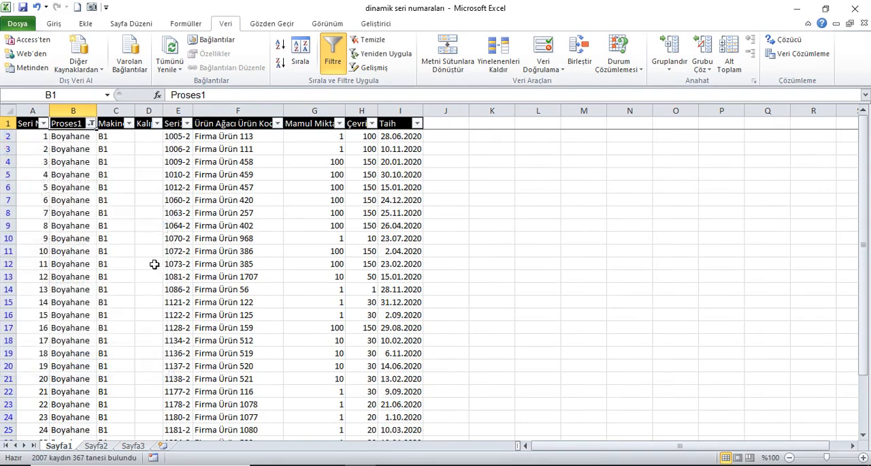
Examine the Seri No numbering through the filtered Boyahane rows, down to the end of the data and back
scroll(136, 174, "down", 20)
scroll(101, 227, "down", 20)
scroll(101, 233, "down", 4)
left_click(93, 228)
key("ctrl+Down")
key("Down")
key("ctrl+Up")
key("ctrl+Up")
key("Down")
key("Up")
Change the Proses1 filter to show only Montaj and check the extent of the filtered rows
left_click(90, 123)
left_click(58, 250)
left_click(55, 271)
left_click(89, 359)
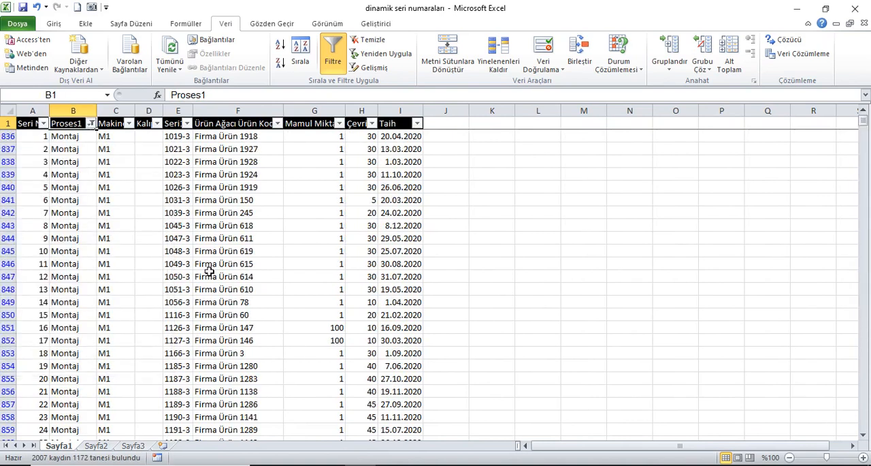
key("ctrl+Down")
key("ctrl+Up")
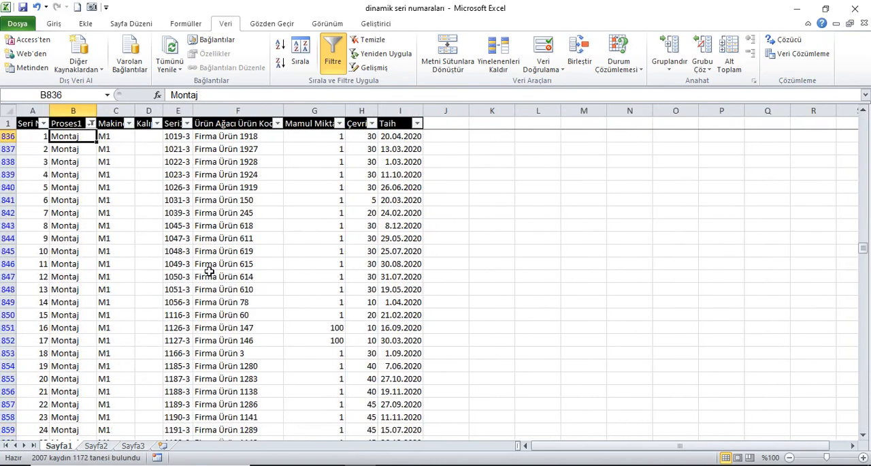
Show all values again in the Proses1 column
left_click(90, 124)
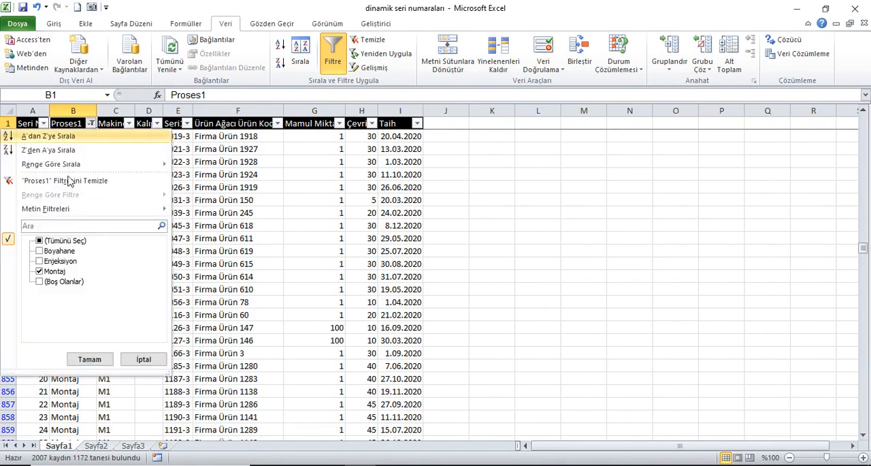
left_click(55, 241)
left_click(89, 359)
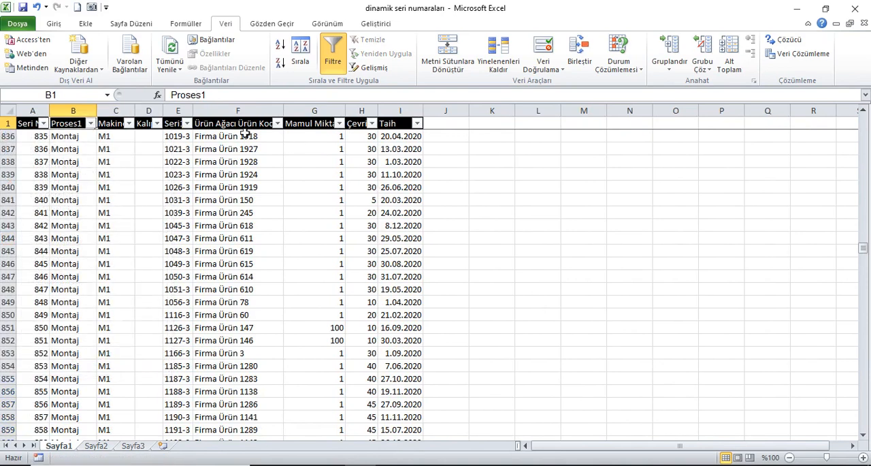
Filter the Seri1 column to show only 1001-3
left_click(187, 123)
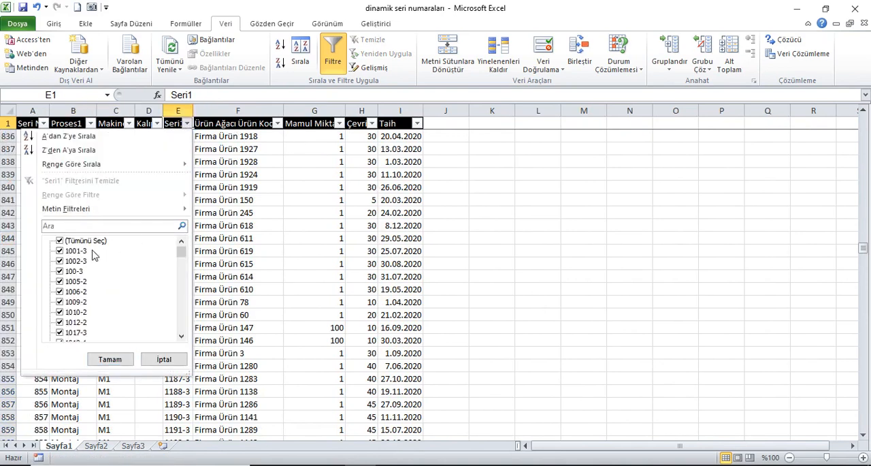
left_click(64, 240)
left_click(71, 251)
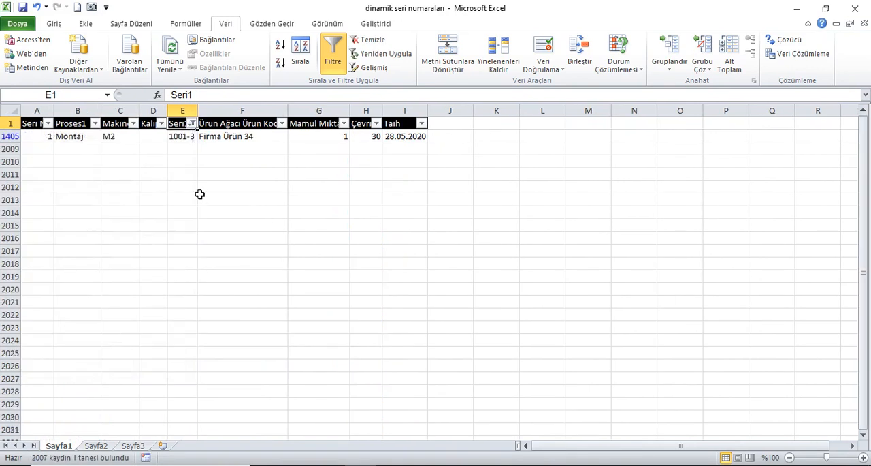
Add 1002-3 and 100-3, one after the other, to the values shown by the Seri1 filter
left_click(192, 123)
left_click(76, 261)
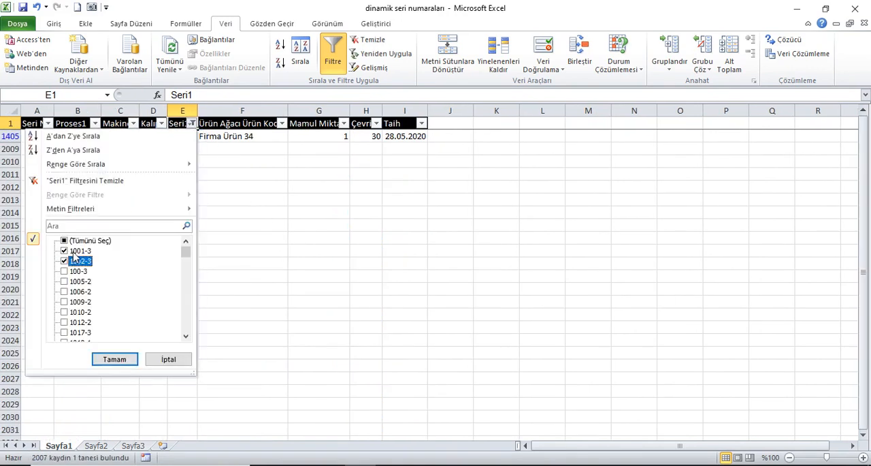
left_click(114, 359)
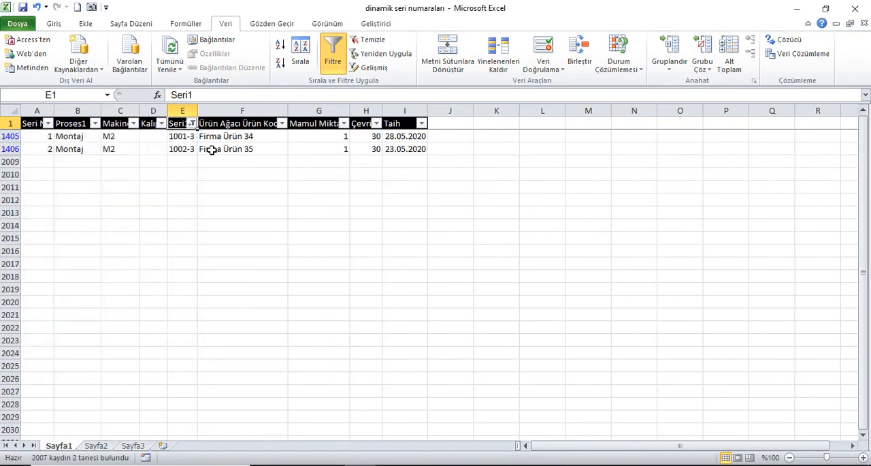
left_click(192, 123)
left_click(76, 275)
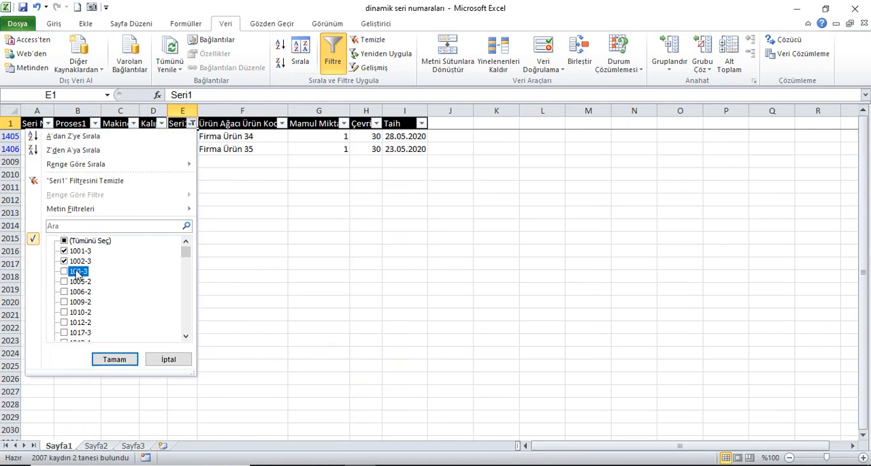
left_click(116, 359)
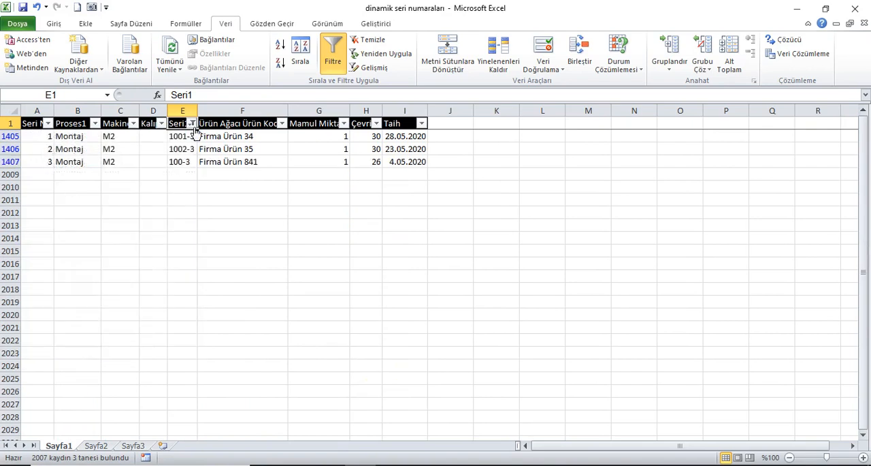
Show all values again in the Seri1 column
left_click(192, 123)
left_click(102, 241)
left_click(114, 359)
Filter the Taih column to show only 4 April (Nisan) 2020
left_click(407, 125)
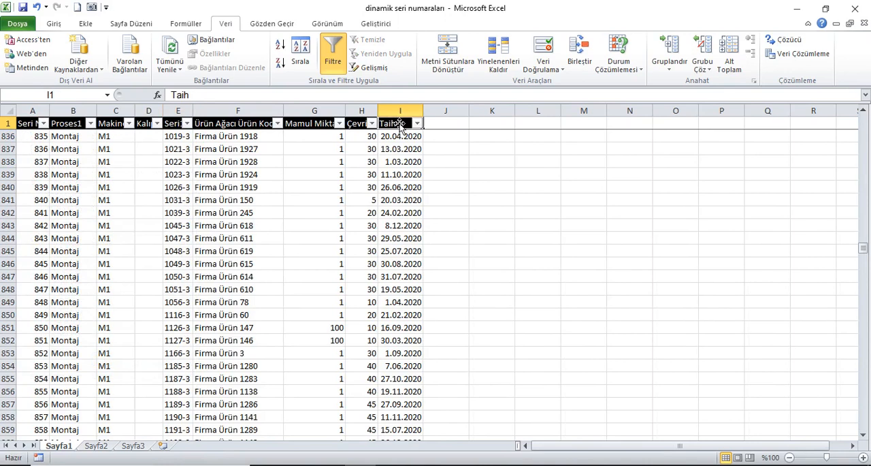
left_click(417, 123)
left_click(290, 241)
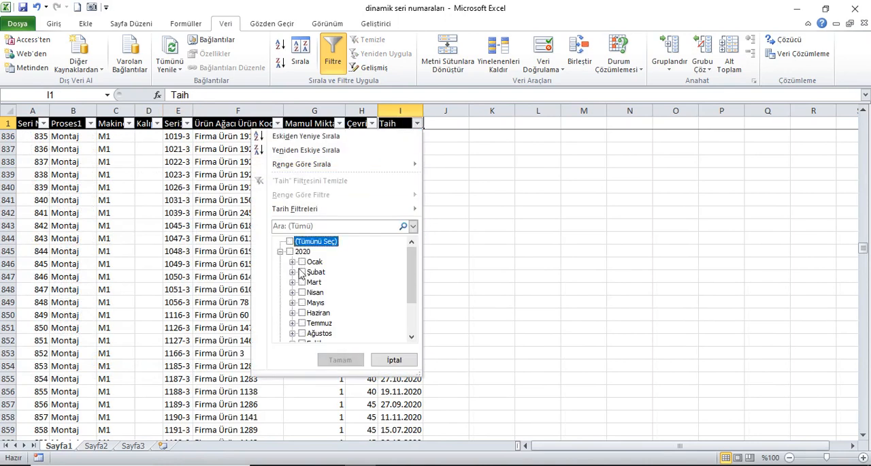
left_click(293, 292)
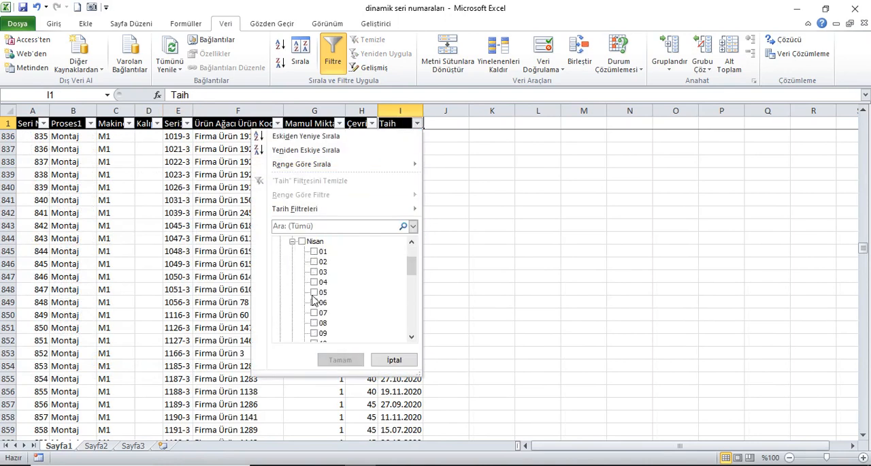
left_click(315, 282)
left_click(340, 360)
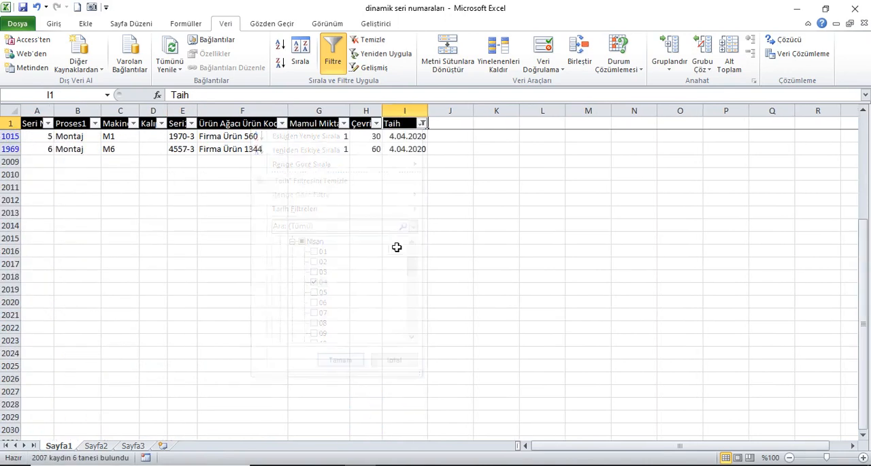
scroll(416, 158, "up", 2)
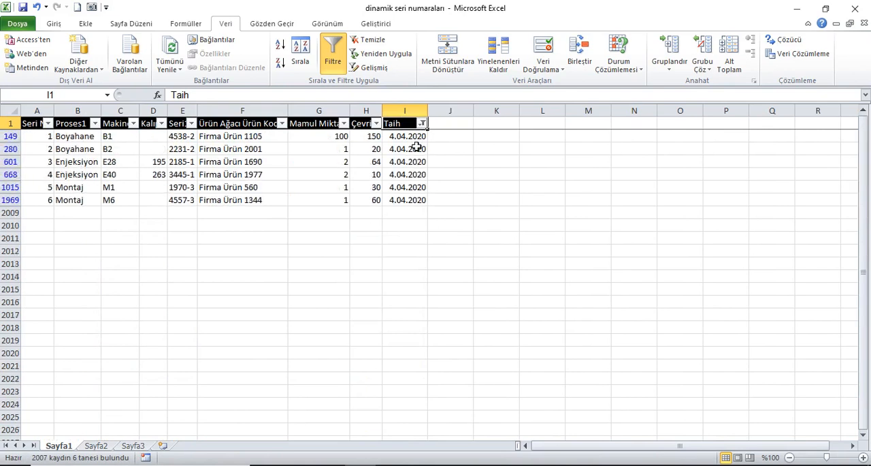
Change the Taih filter to show only 11 April (Nisan) 2020
left_click(422, 123)
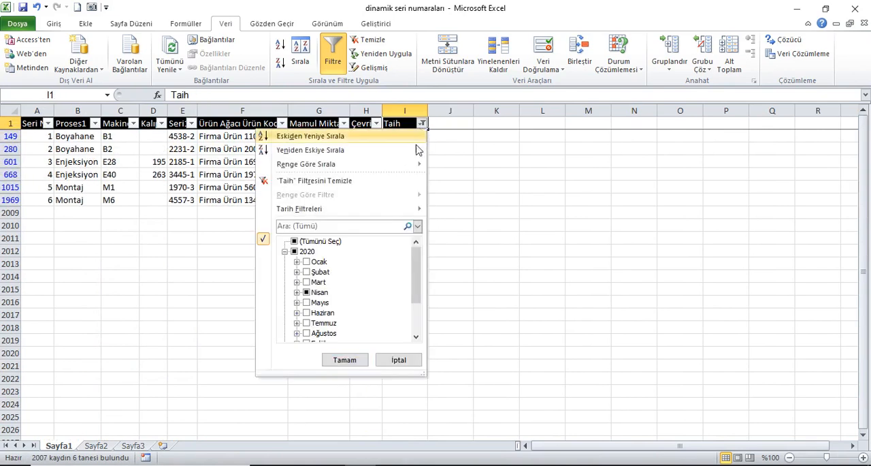
left_click(297, 292)
left_click(319, 282)
scroll(354, 321, "down", 2)
left_click(318, 312)
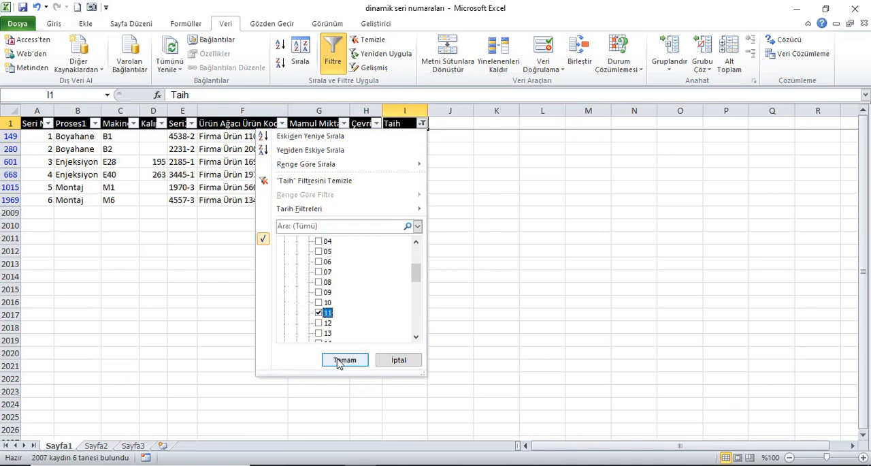
left_click(341, 360)
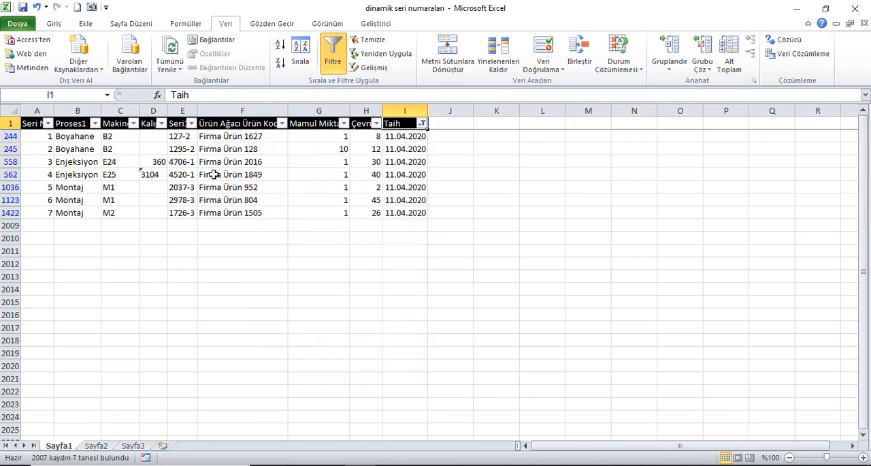
Change the Taih filter to show only 23 April (Nisan) 2020
left_click(422, 123)
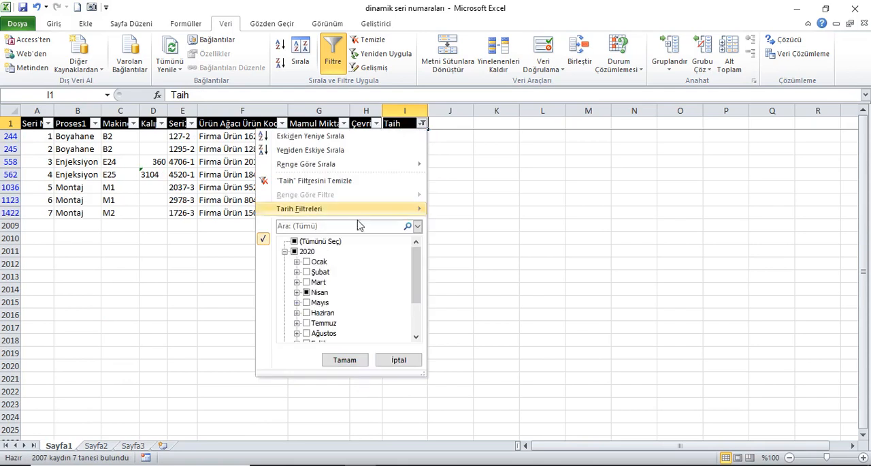
left_click(298, 292)
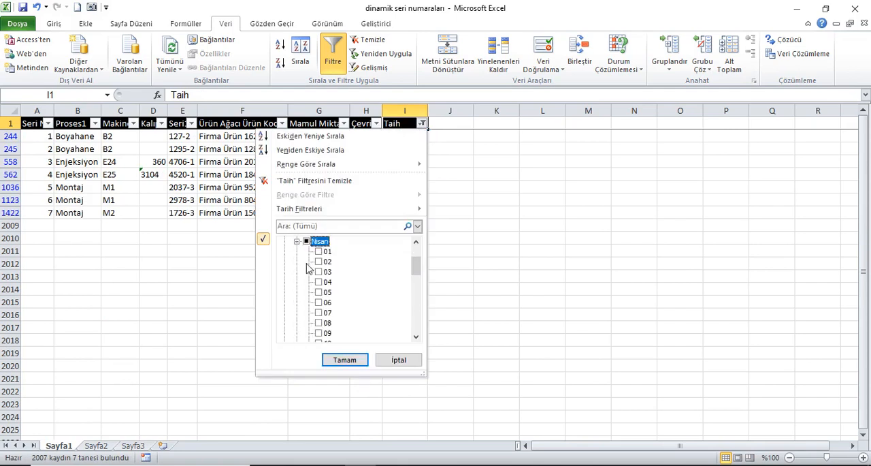
scroll(309, 262, "up", 1)
scroll(320, 279, "down", 9)
scroll(334, 297, "up", 2)
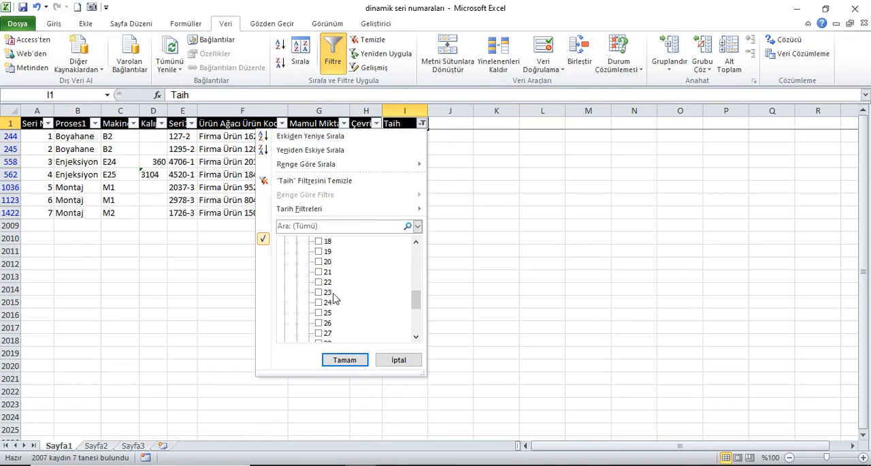
scroll(334, 297, "up", 3)
left_click(319, 262)
scroll(334, 307, "down", 1)
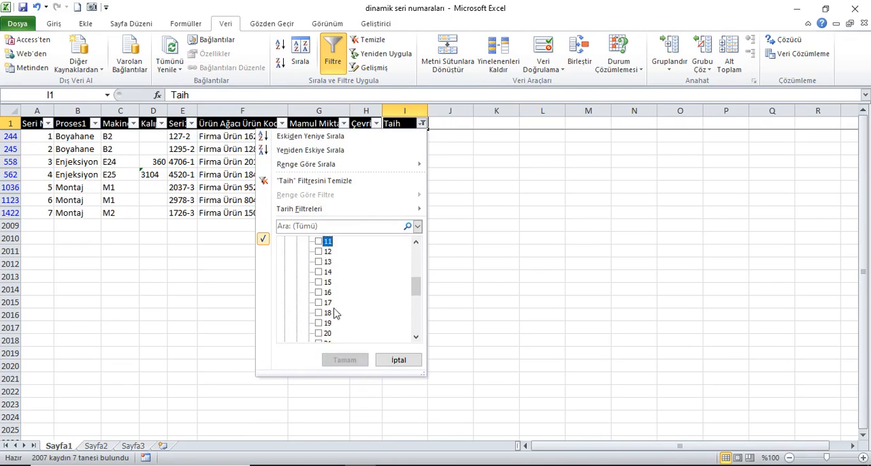
scroll(325, 312, "down", 2)
left_click(319, 303)
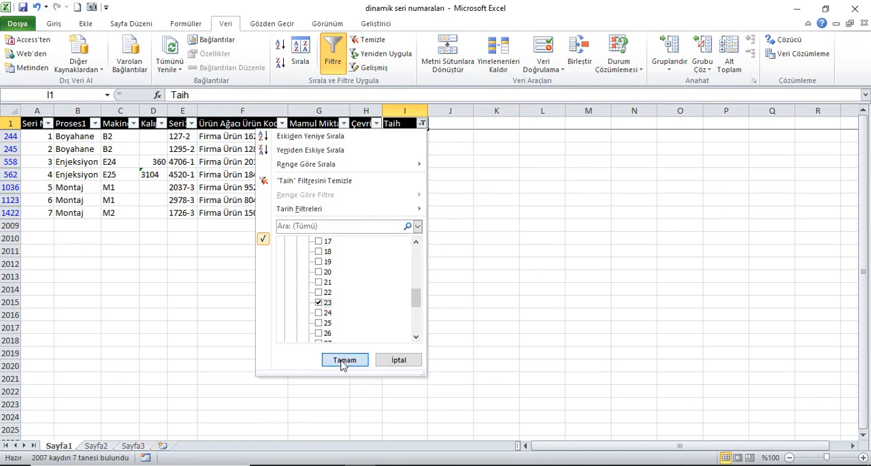
left_click(343, 360)
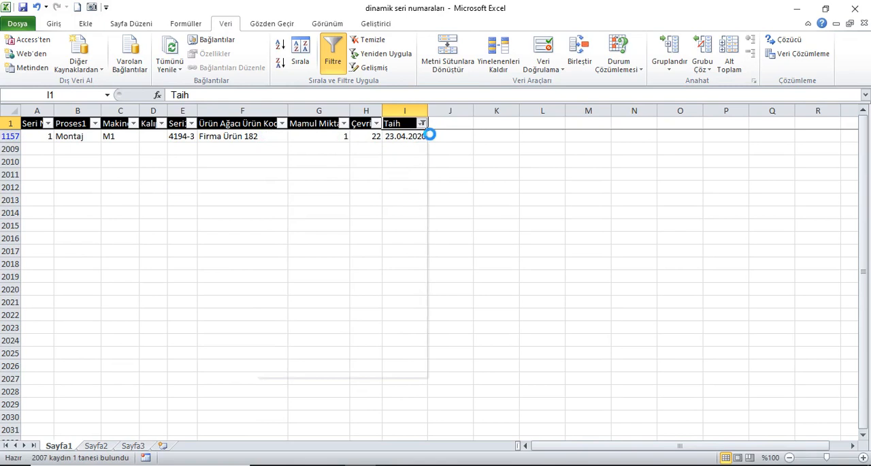
Change the Taih filter from April to show only 4 March (Mart) 2020
left_click(422, 124)
left_click(306, 282)
left_click(306, 292)
left_click(298, 282)
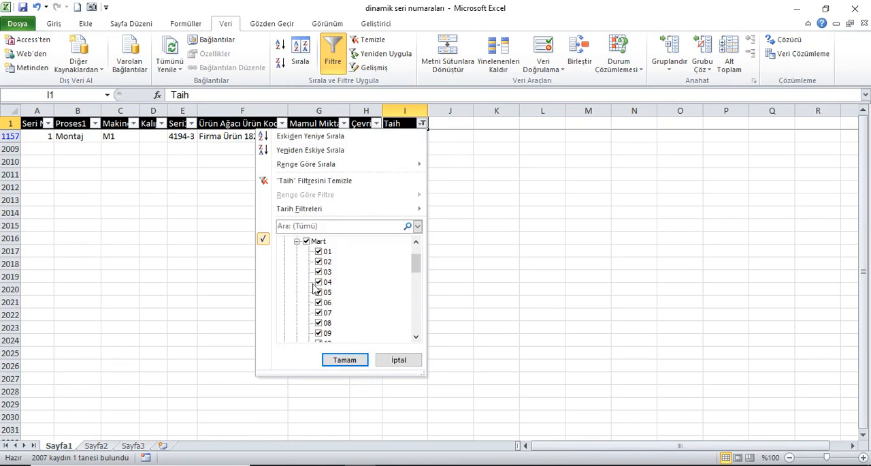
left_click(307, 241)
left_click(319, 282)
left_click(358, 359)
Change the Taih filter to show only 15 March (Mart) 2020, and remove all filters from the table
left_click(422, 123)
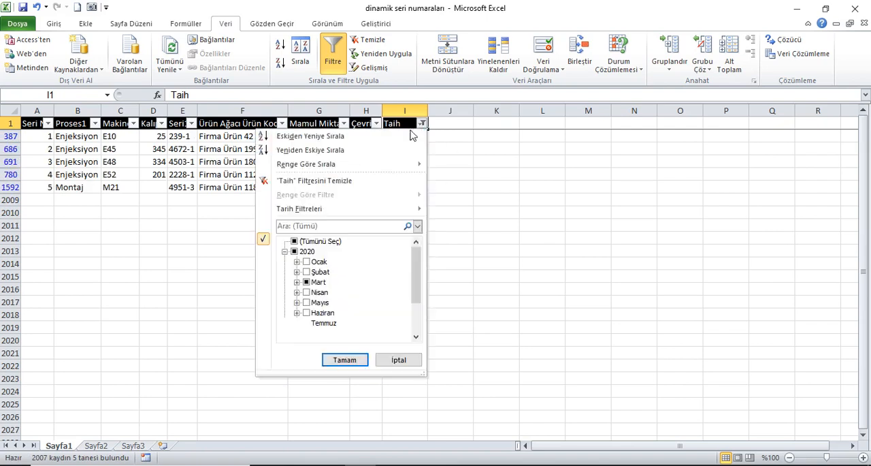
left_click(297, 282)
left_click(324, 282)
scroll(340, 314, "down", 3)
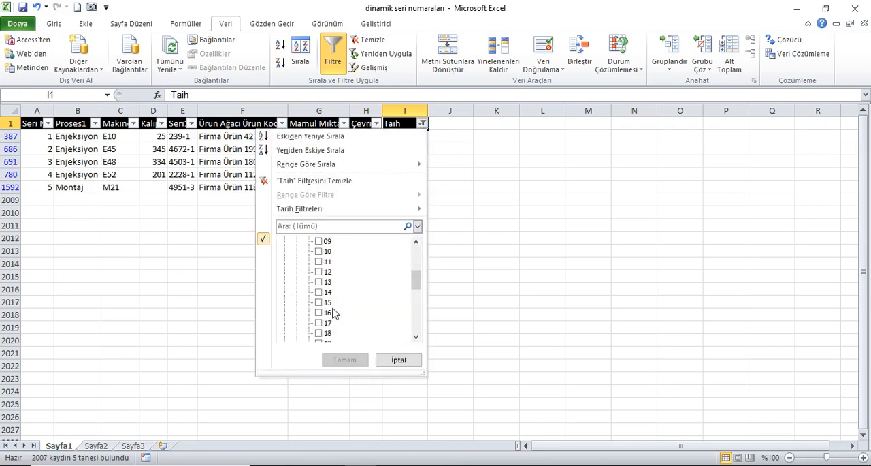
left_click(320, 303)
left_click(344, 359)
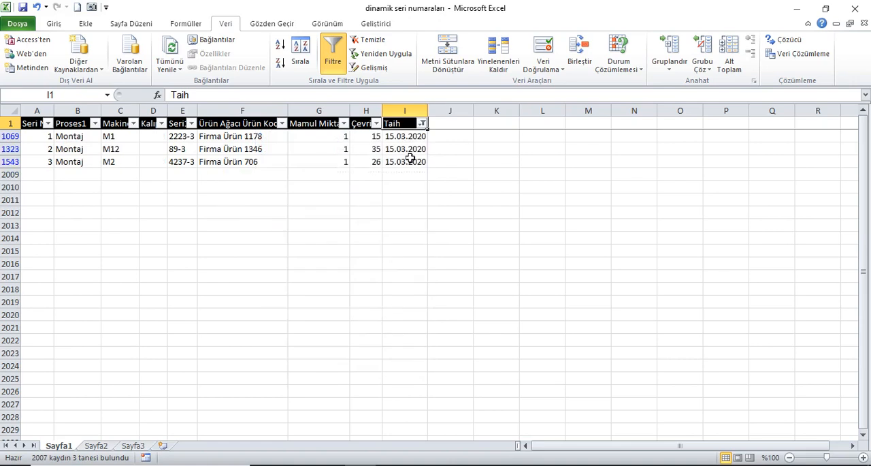
left_click(335, 46)
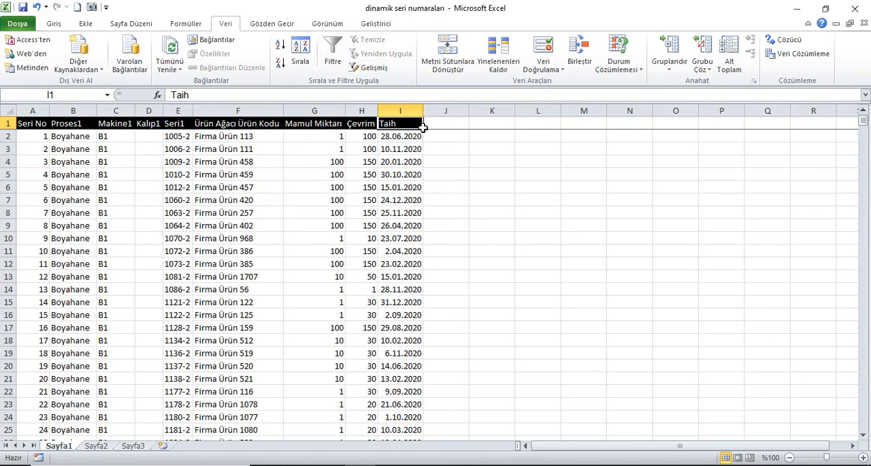
Copy columns B to I (Proses1 through Taih) from Sayfa1 and paste them into Sayfa2 starting at B1
key("Left")
key("Left")
key("Left")
key("Left")
key("Left")
key("Left")
key("Left")
key("Left")
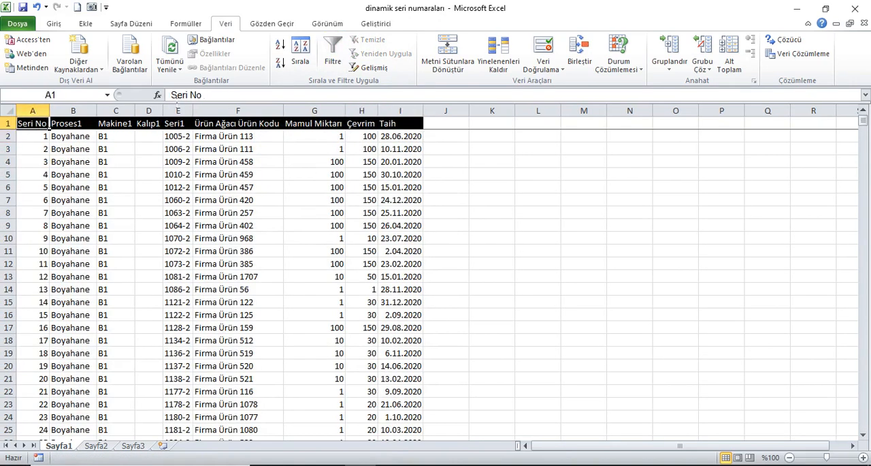
left_click_drag(73, 111, 408, 111)
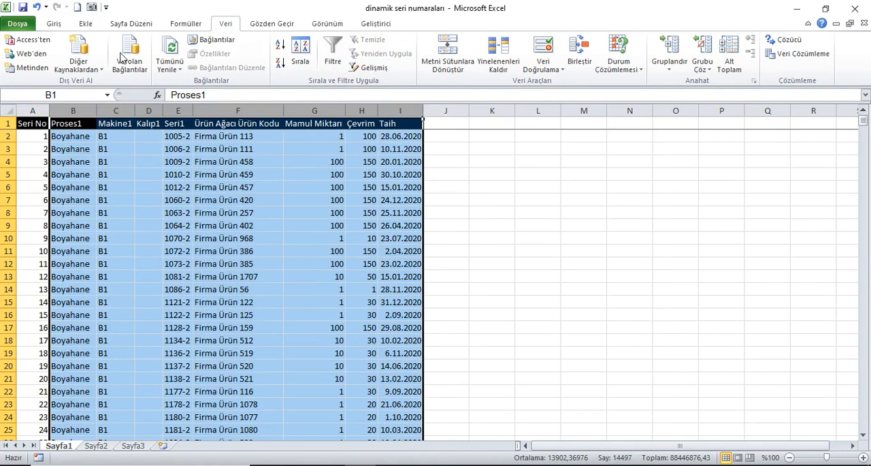
left_click(54, 23)
left_click(56, 54)
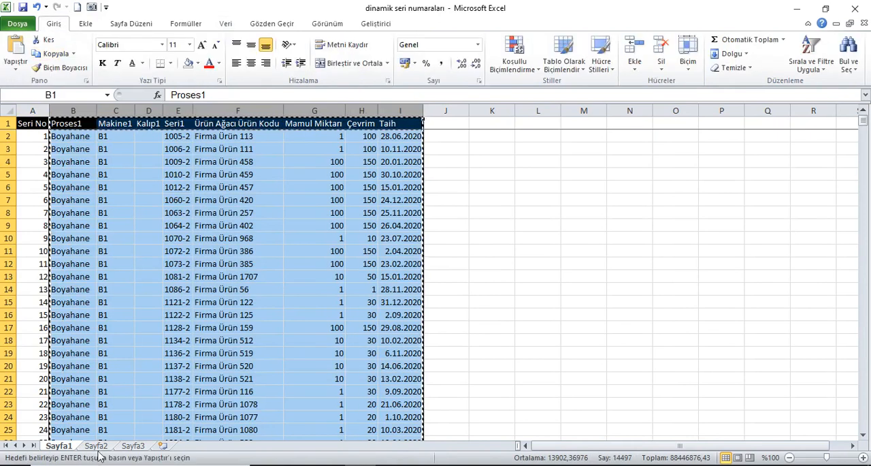
left_click(96, 446)
left_click(96, 128)
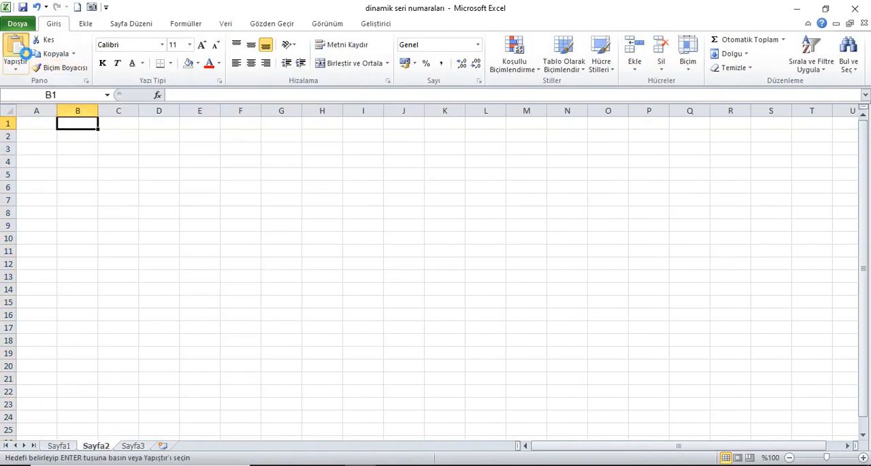
left_click(24, 53)
Copy the Seri No header from A1 of Sayfa1 into A1 of Sayfa2
left_click(38, 126)
left_click(60, 446)
left_click(39, 124)
left_click(51, 53)
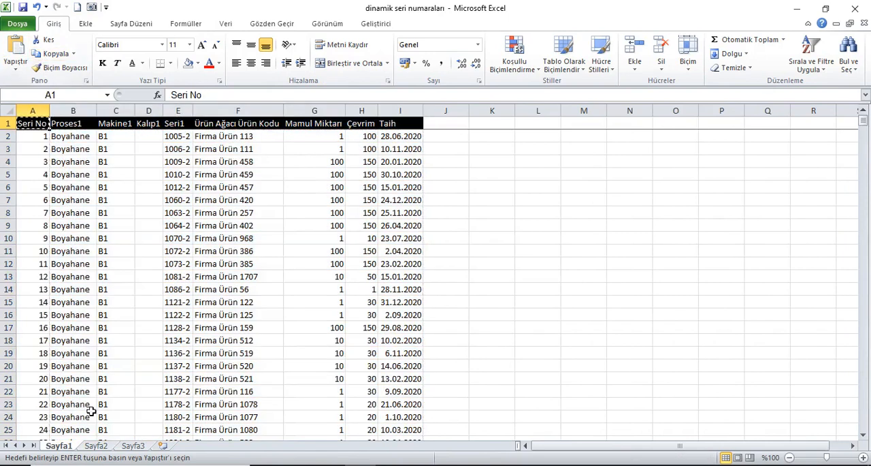
left_click(96, 445)
left_click(17, 53)
Autofit all column widths on Sayfa2 and clear the copy selection
left_click(9, 112)
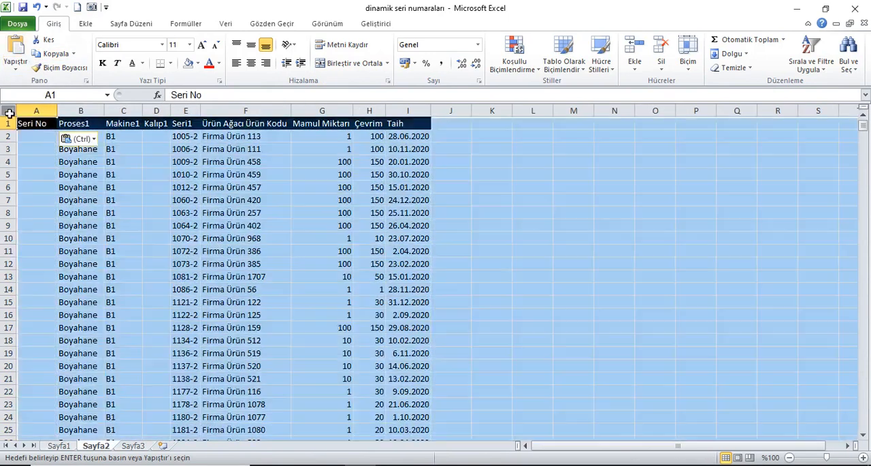
double_click(57, 110)
left_click(36, 124)
key("Escape")
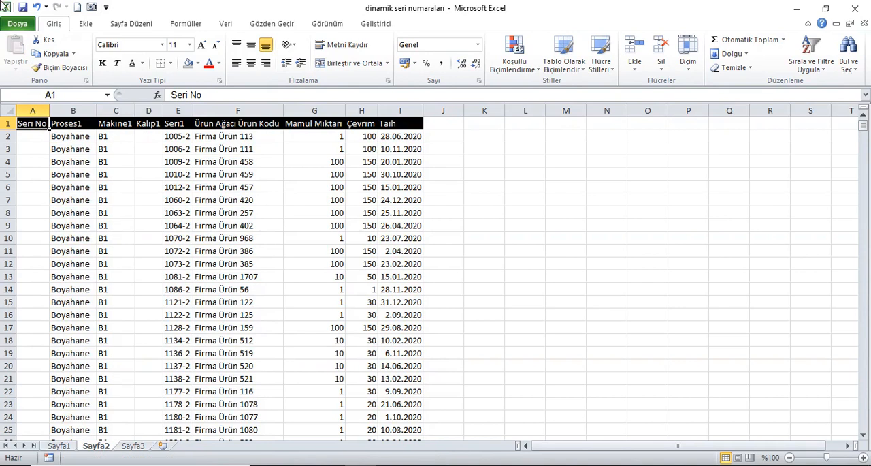
Start an ALTTOPLAM formula in A2 with function number 3 (BAĞ_DEĞ_DOLU_SAY) and the range B2:B2
left_click(41, 141)
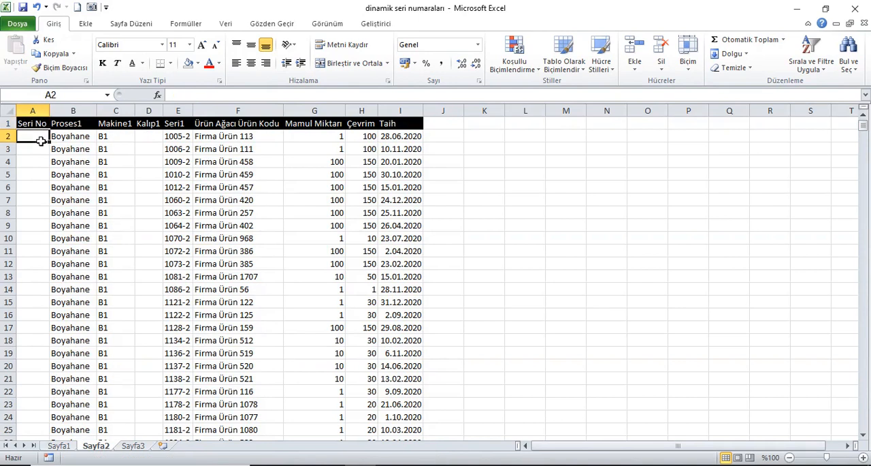
type("=")
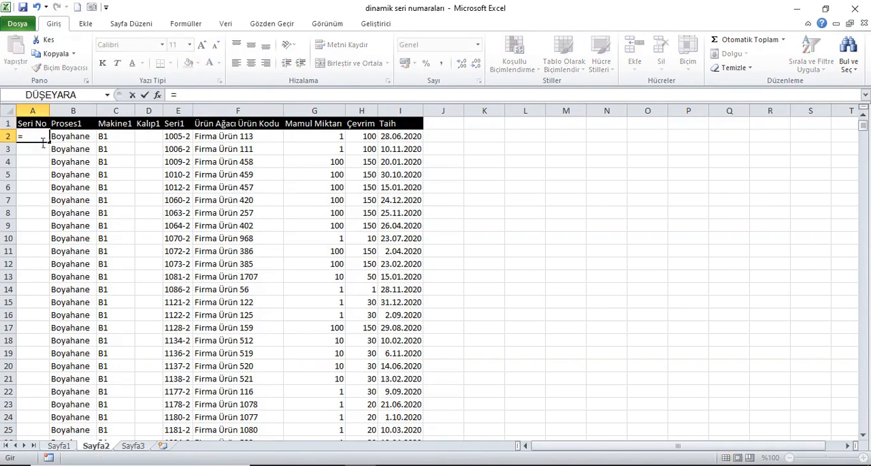
type("alt")
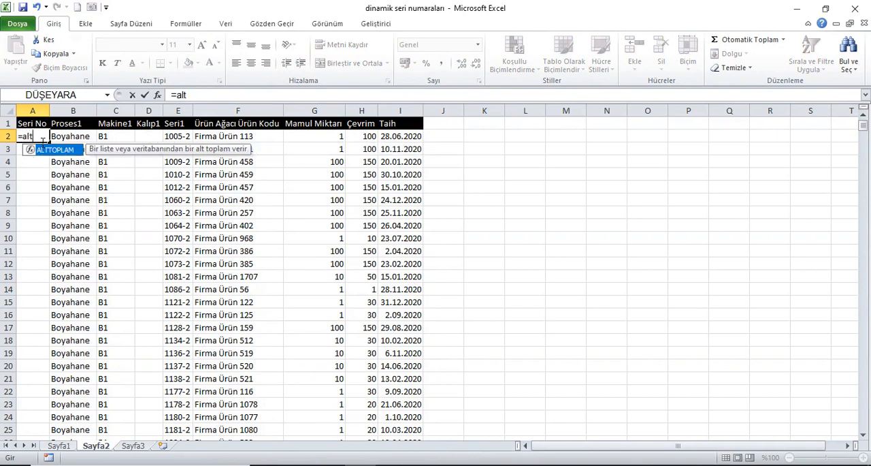
key("Tab")
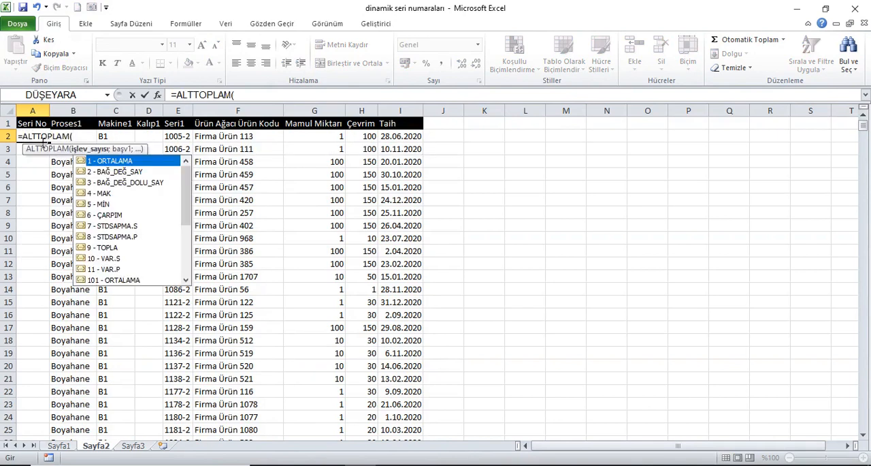
left_click(90, 184)
double_click(89, 184)
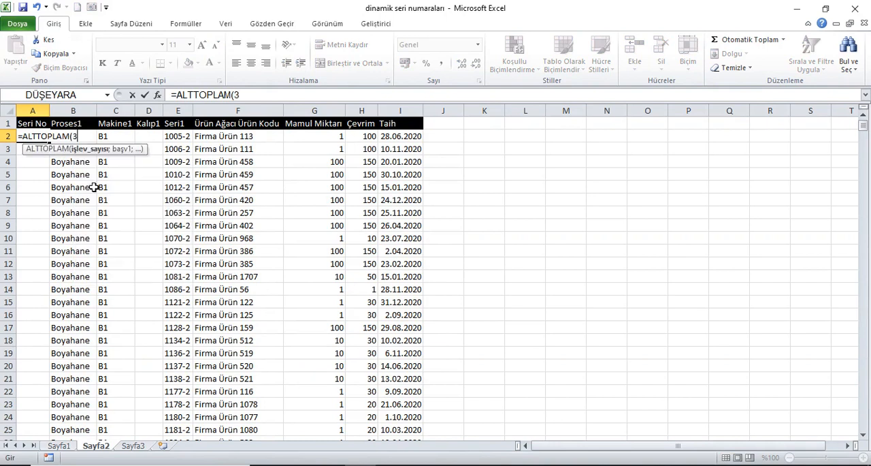
type(";")
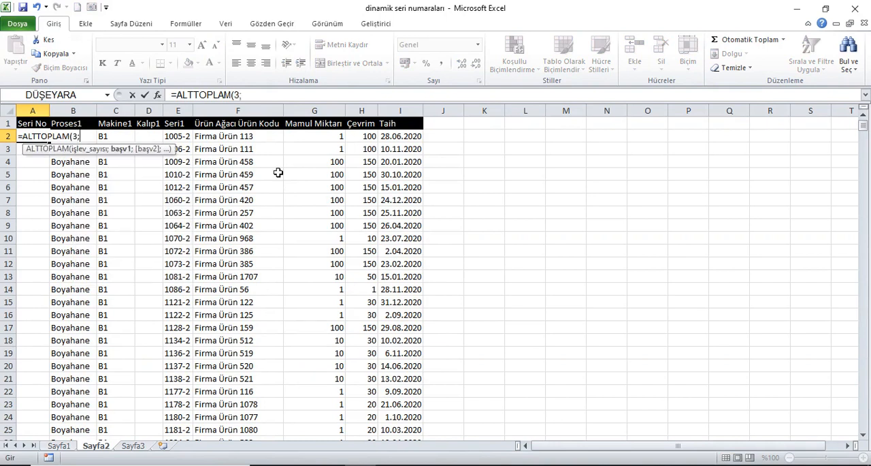
left_click(82, 134)
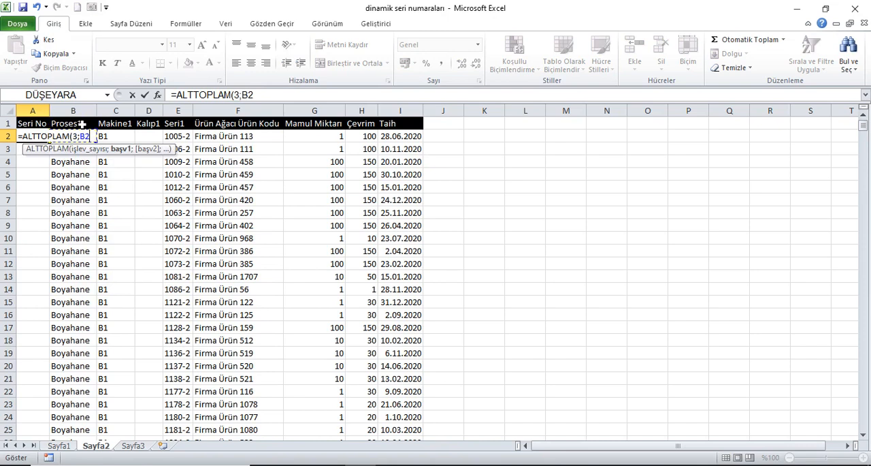
key("F8")
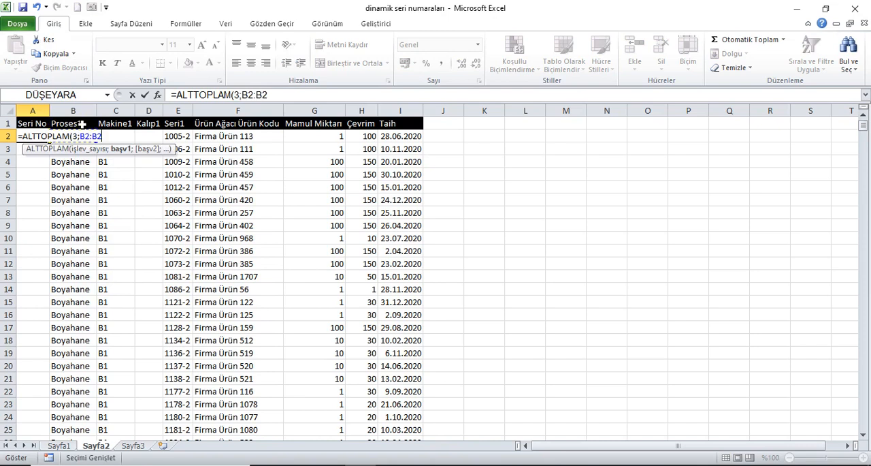
Make the range's first reference absolute and enter the formula in A2 as =ALTTOPLAM(3;$B$2:B2)
left_click(255, 103)
left_click(256, 99)
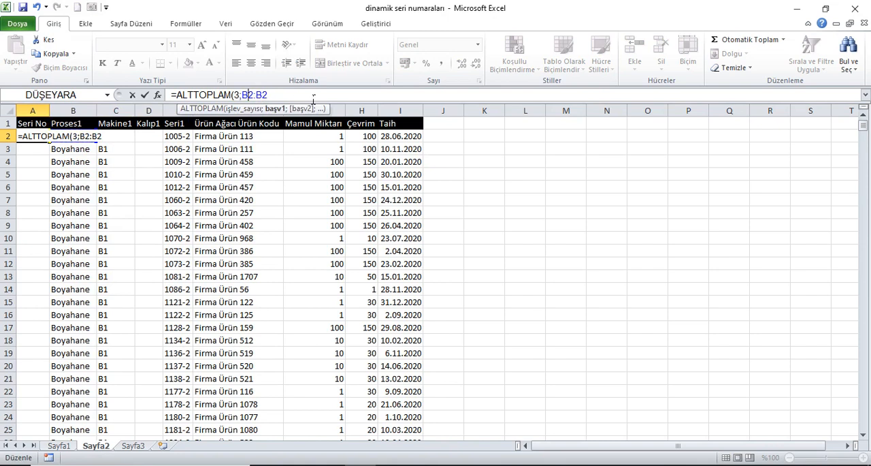
key("F4")
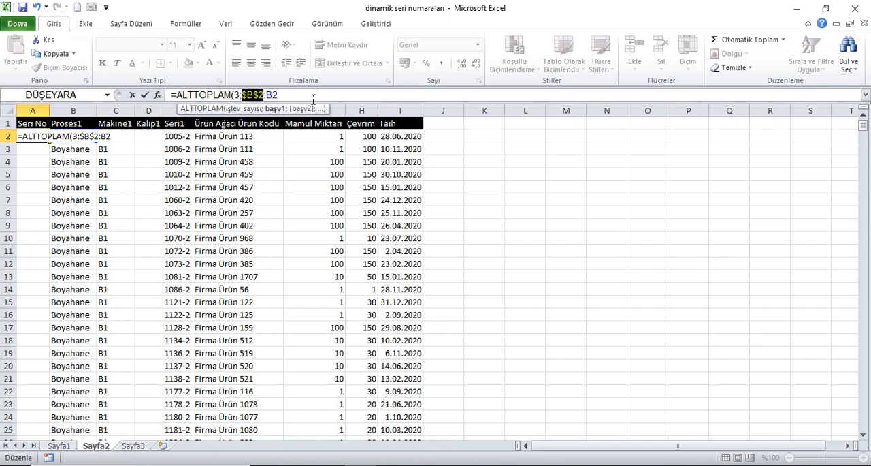
key("End")
key("Return")
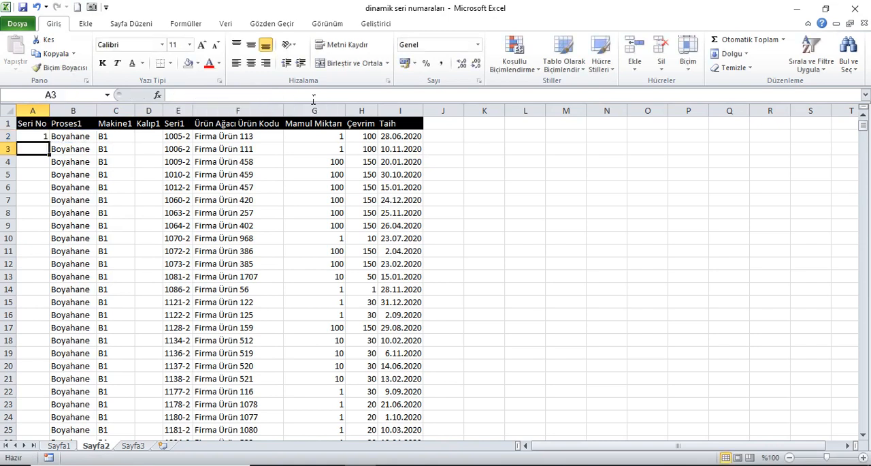
Fill the ALTTOPLAM formula from A2 down the whole Seri No column
left_click(45, 140)
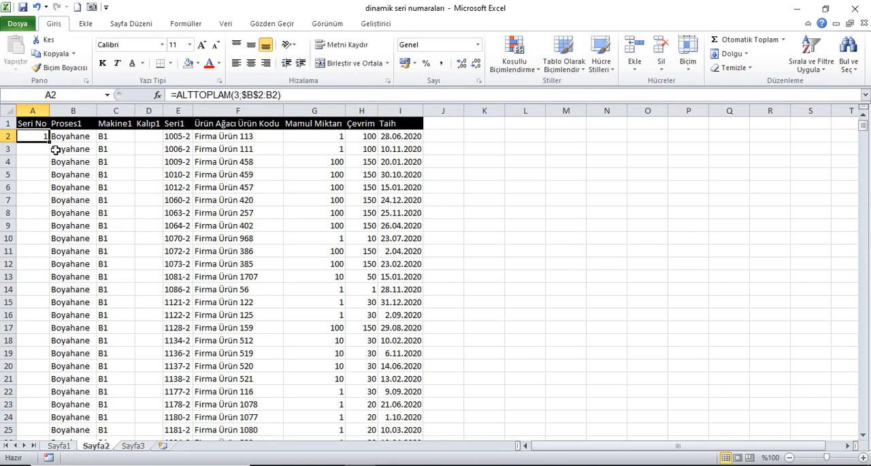
double_click(53, 145)
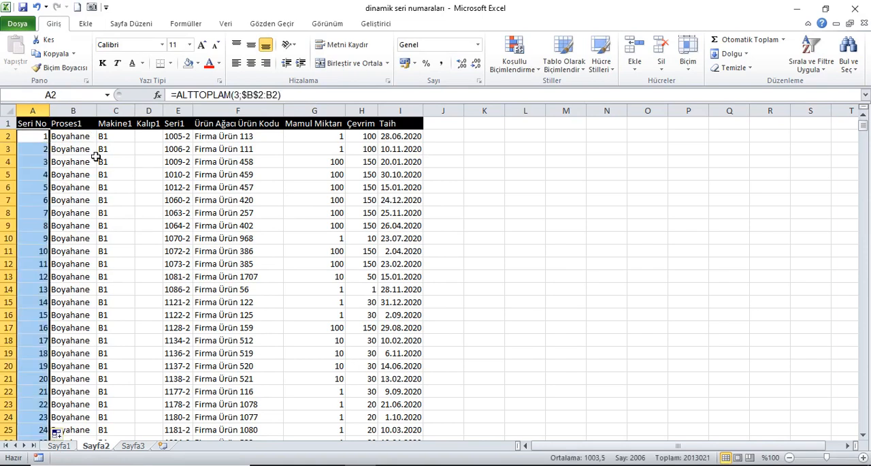
key("ctrl+Down")
key("ctrl+Up")
key("Down")
key("Up")
left_click(37, 141)
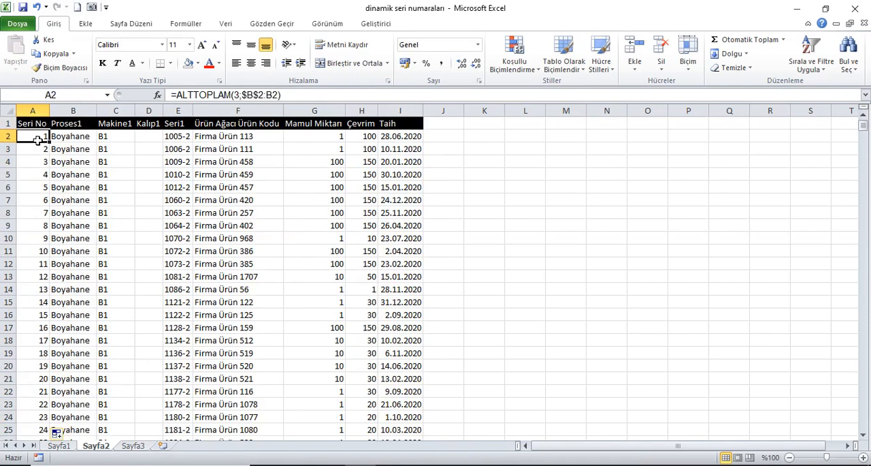
Examine the last serial number and the empty rows below the data in the Seri No and Proses1 columns
key("ctrl+Down")
key("Down")
key("Up")
key("Down")
key("Up")
key("Right")
key("Down")
key("Left")
key("Right")
key("Up")
key("Left")
key("Down")
key("Up")
key("ctrl+Up")
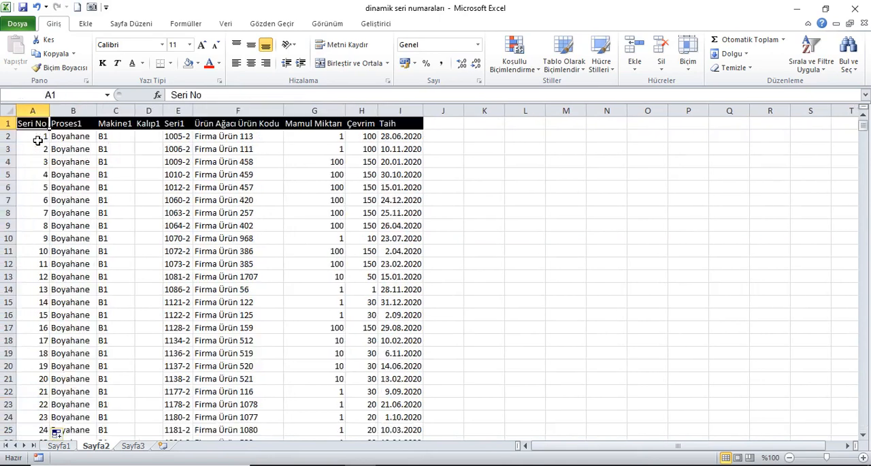
Wrap the A2 formula in an EĞER function with the logical test B2=""
key("Down")
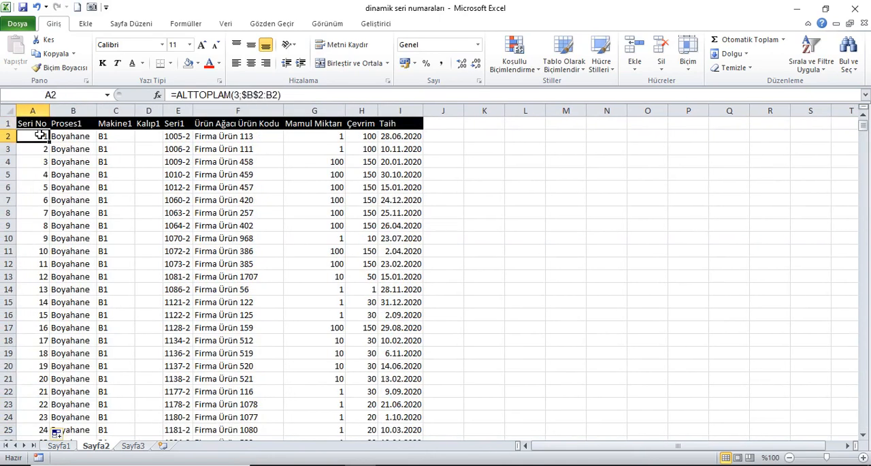
left_click(183, 95)
type("eğe")
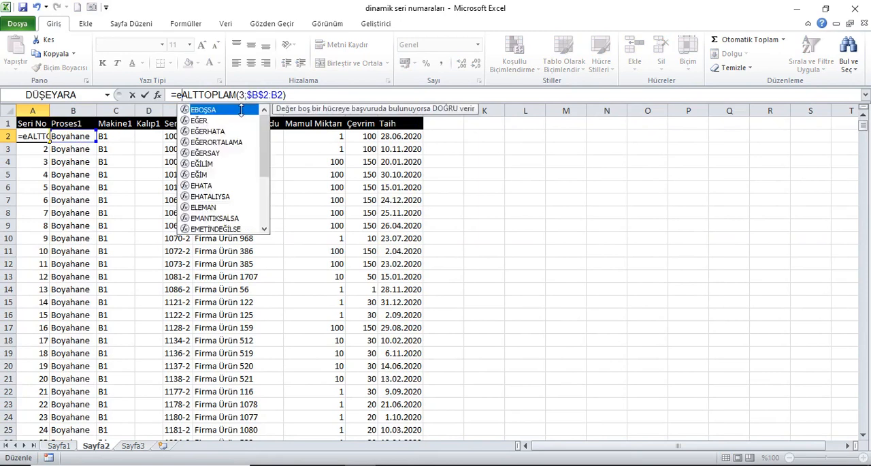
key("Tab")
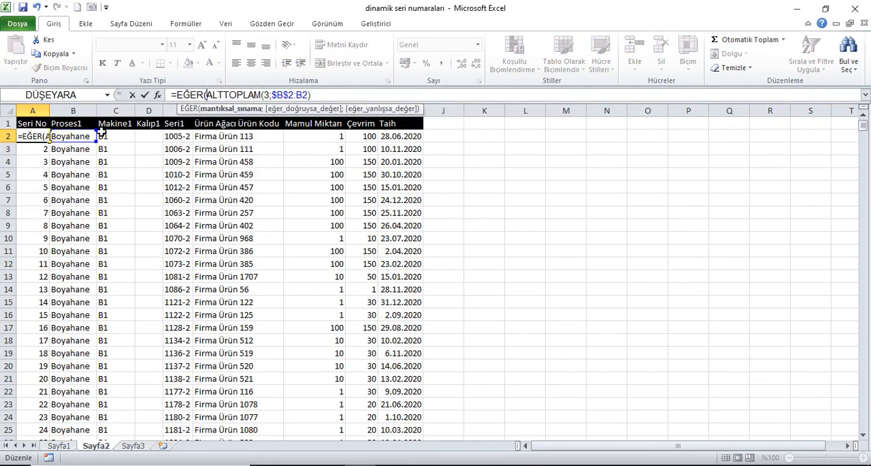
left_click(89, 127)
key("Down")
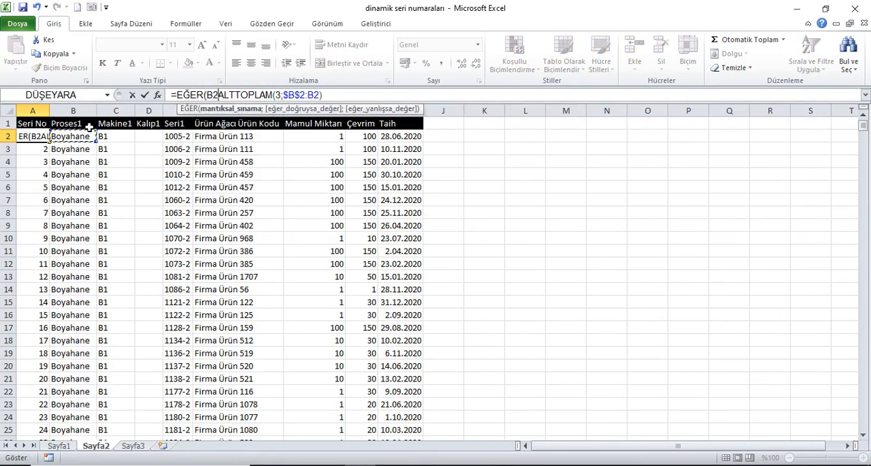
type("=")
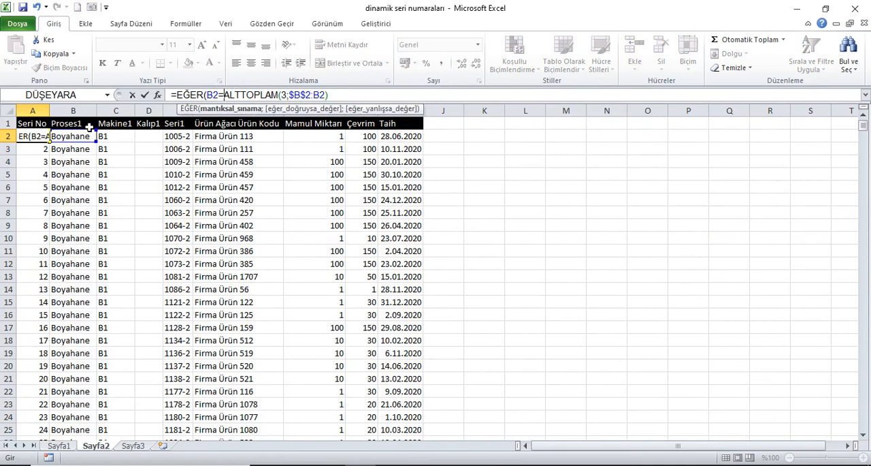
type("\"\"")
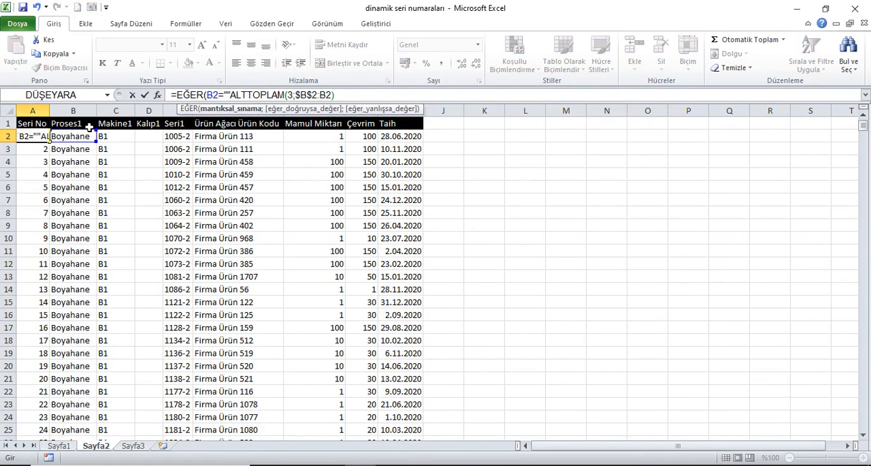
type(";")
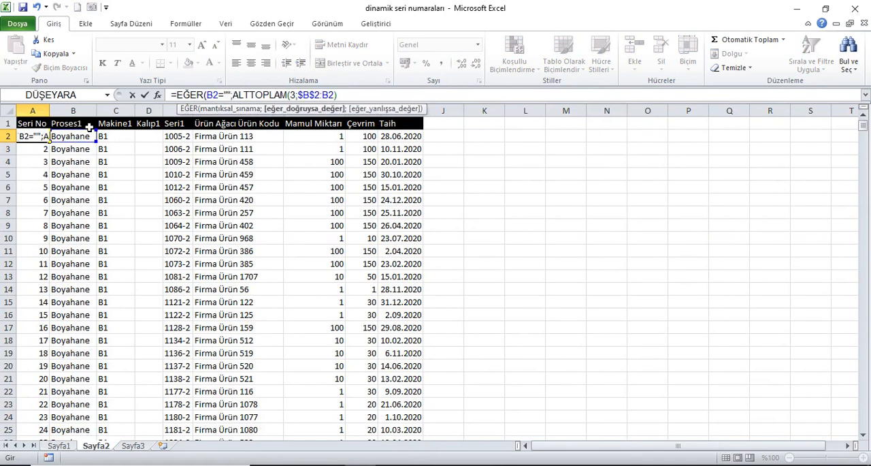
type("\"\";")
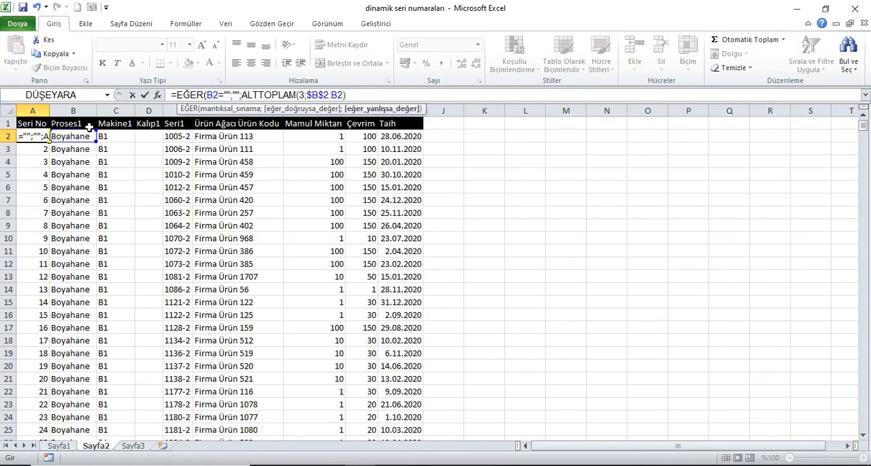
Return empty text when the test is true and complete A2 as =EĞER(B2="";"";ALTTOPLAM(3;$B$2:B2))
left_click(371, 95)
type(")")
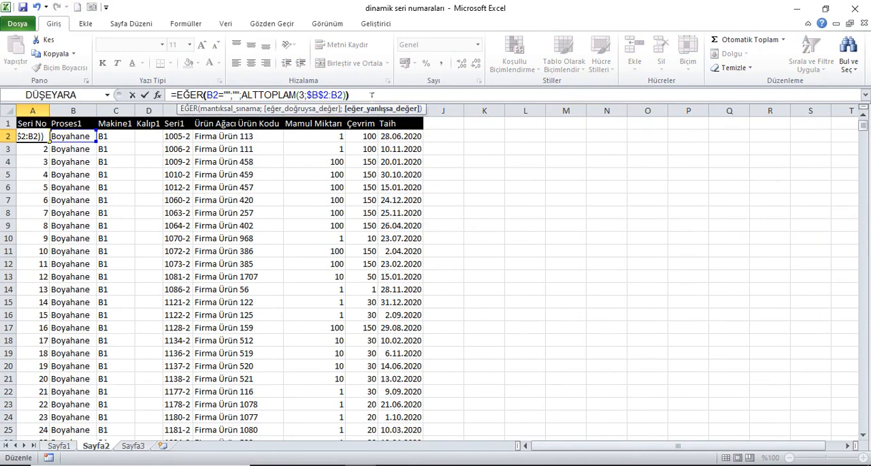
key("Return")
Fill the EĞER formula from A2 down the Seri No column, extend it into A2008, and return to A1
left_click(46, 137)
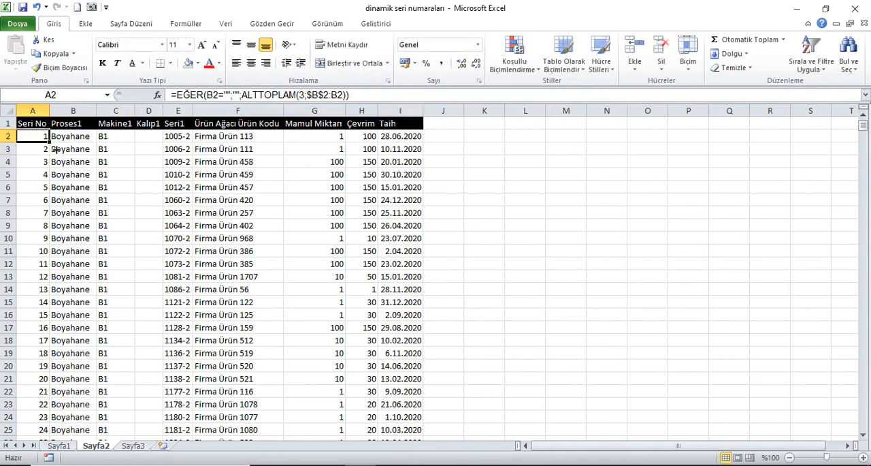
double_click(50, 142)
key("ctrl+Down")
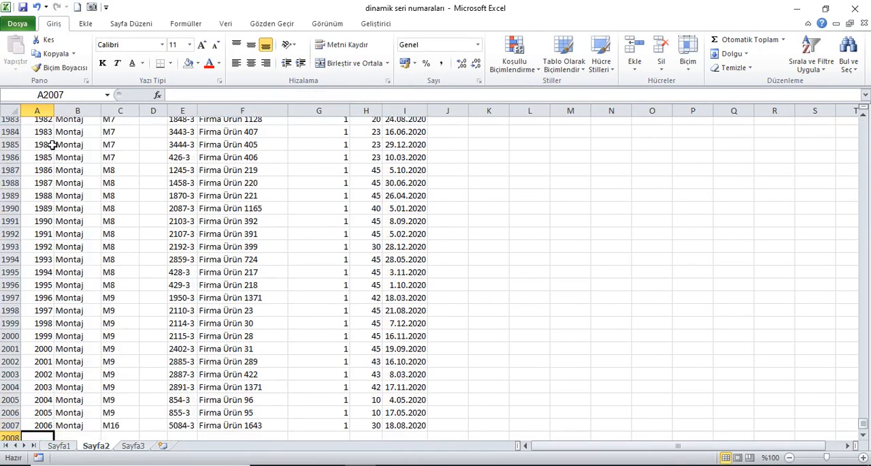
key("Down")
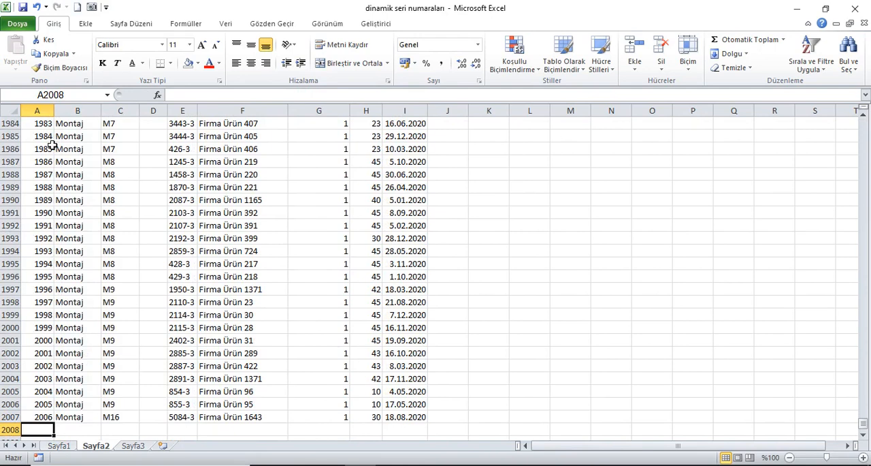
key("ctrl+d")
key("Up")
key("ctrl+Up")
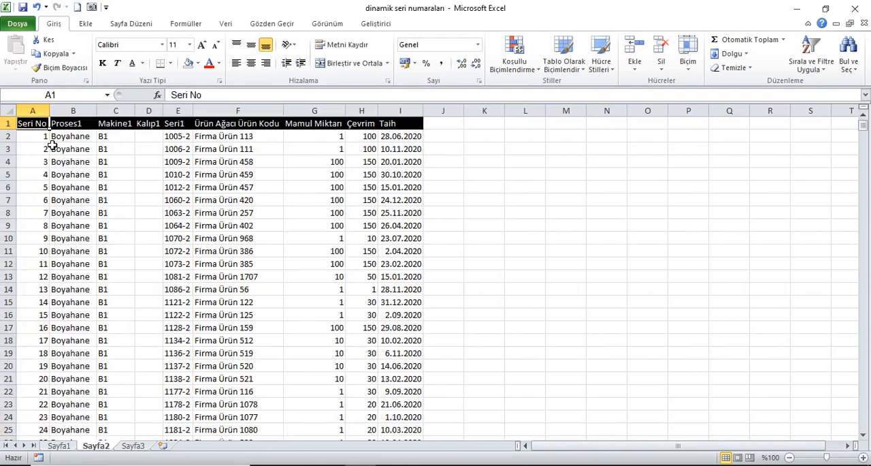
Turn on filtering for the table headers and filter the Taih column to only 3 January 2020
left_click(224, 26)
left_click(332, 53)
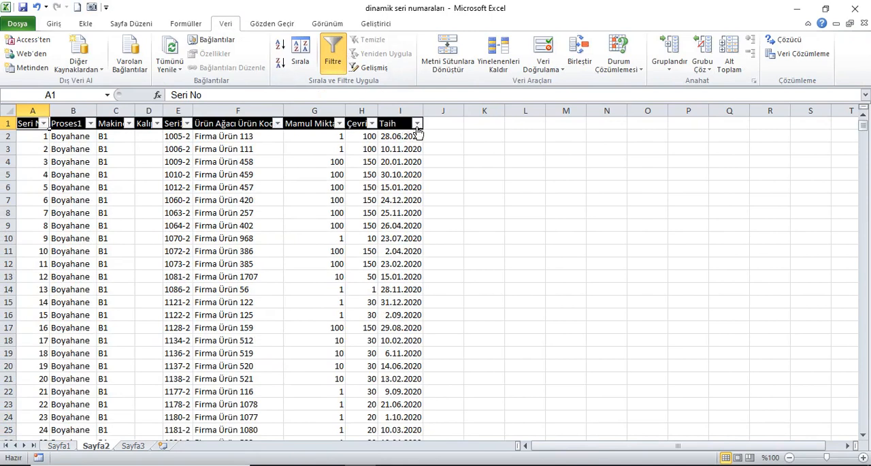
left_click(417, 123)
left_click(292, 241)
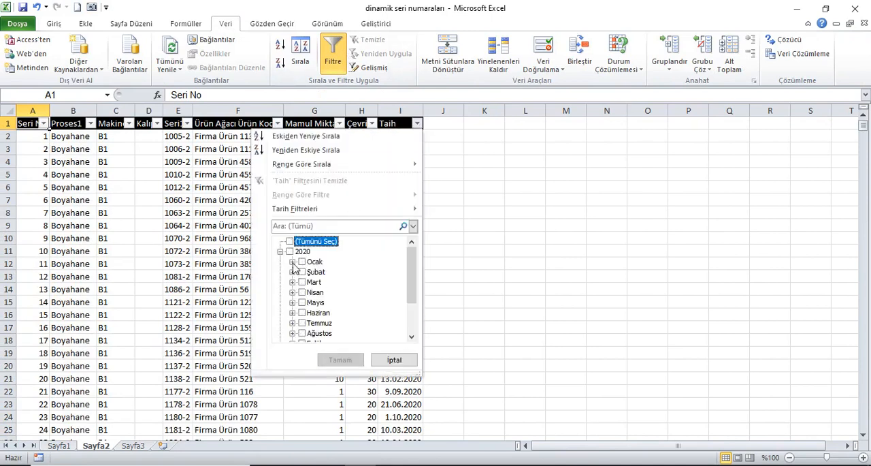
left_click(292, 262)
left_click(315, 274)
left_click(340, 359)
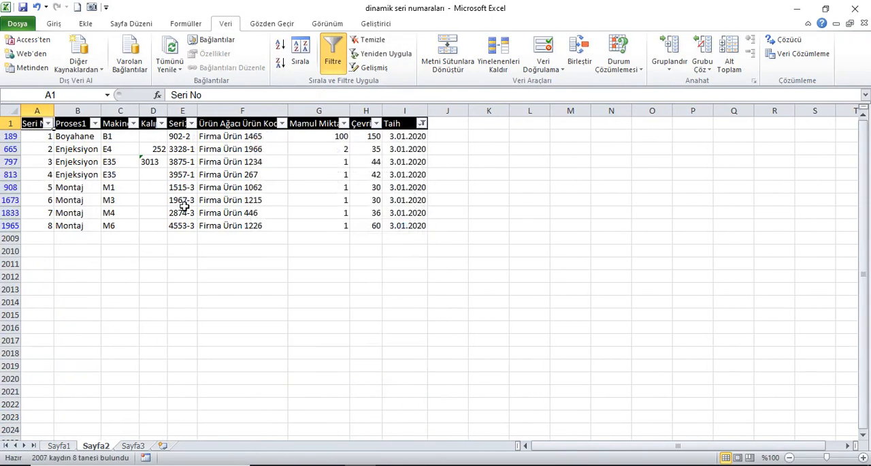
Change the Taih filter to show only the rows dated 7 January 2020
left_click(422, 123)
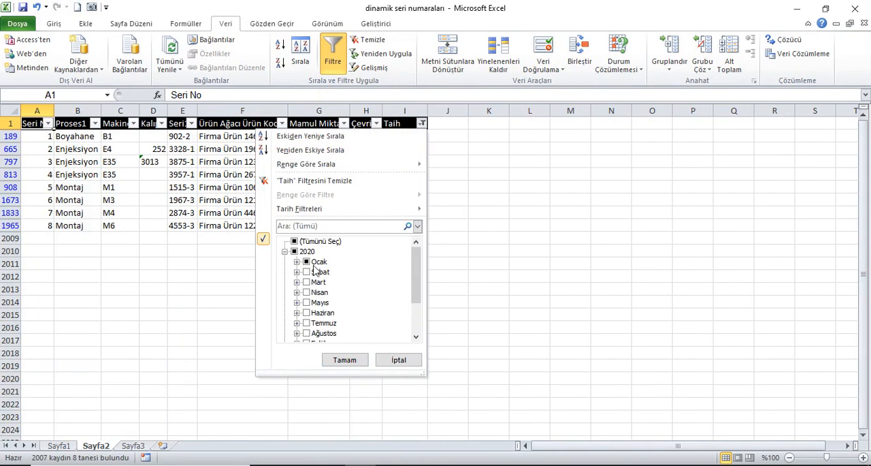
left_click(297, 262)
left_click(318, 271)
left_click(319, 312)
left_click(340, 360)
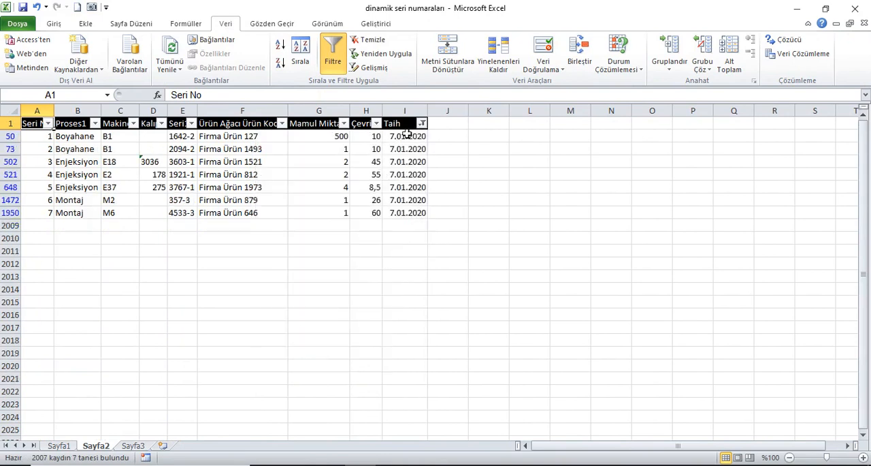
Change the Taih filter to show only the rows dated 31 January 2020
left_click(422, 123)
left_click(306, 262)
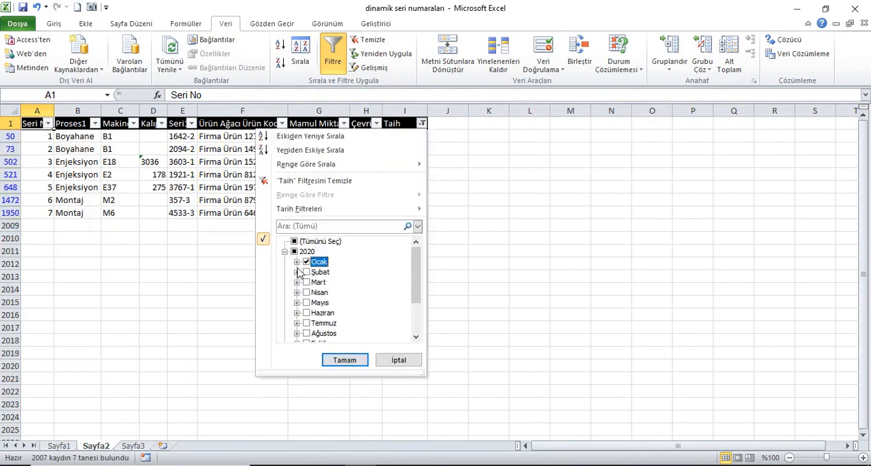
left_click(297, 261)
left_click(306, 241)
scroll(331, 300, "down", 10)
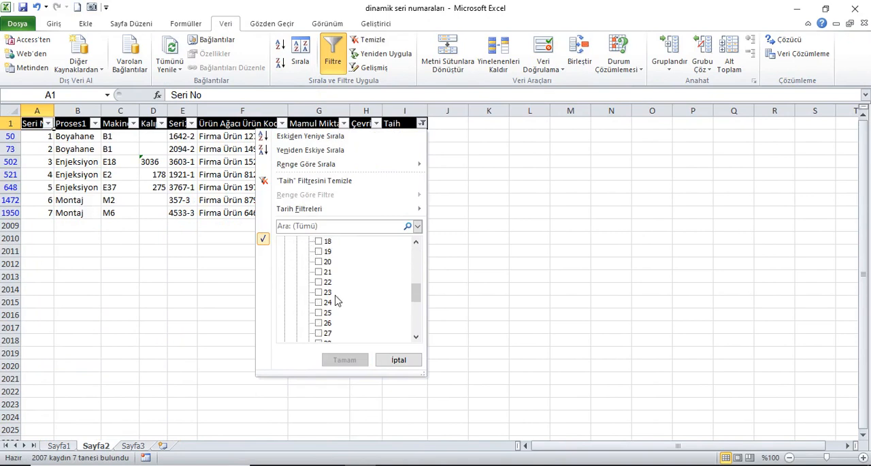
left_click(319, 251)
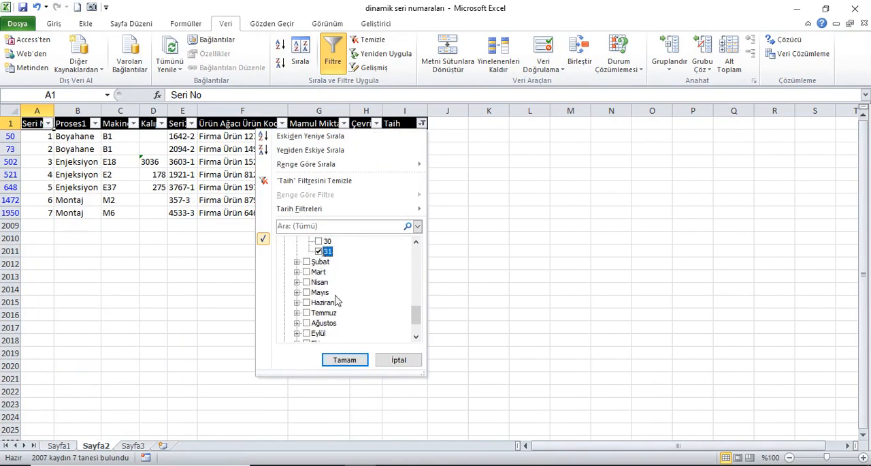
left_click(353, 359)
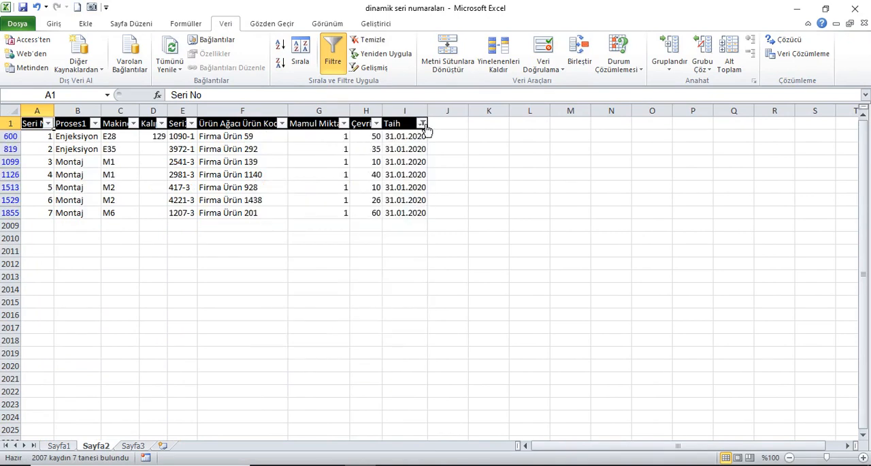
Filter Taih to all of Ocak plus 4 September 2020 and check the serial numbers down the filtered rows
left_click(422, 123)
left_click(305, 262)
scroll(313, 308, "down", 2)
left_click(307, 292)
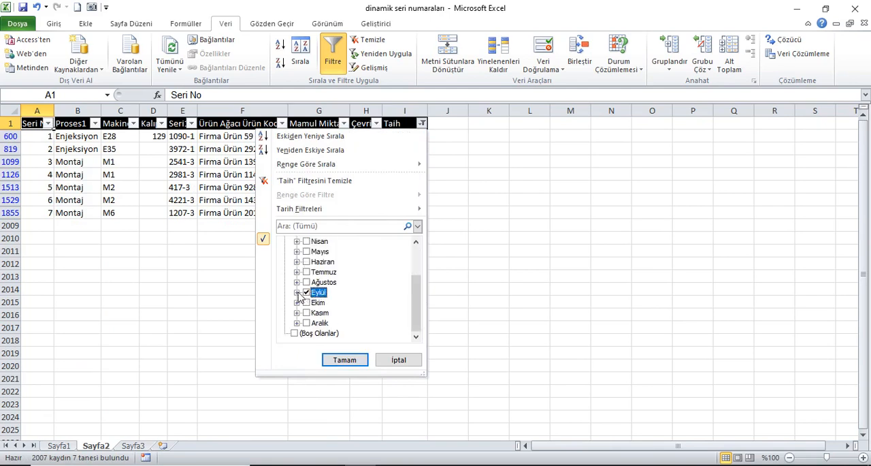
left_click(297, 292)
left_click(307, 242)
left_click(319, 282)
left_click(345, 360)
scroll(341, 293, "down", 5)
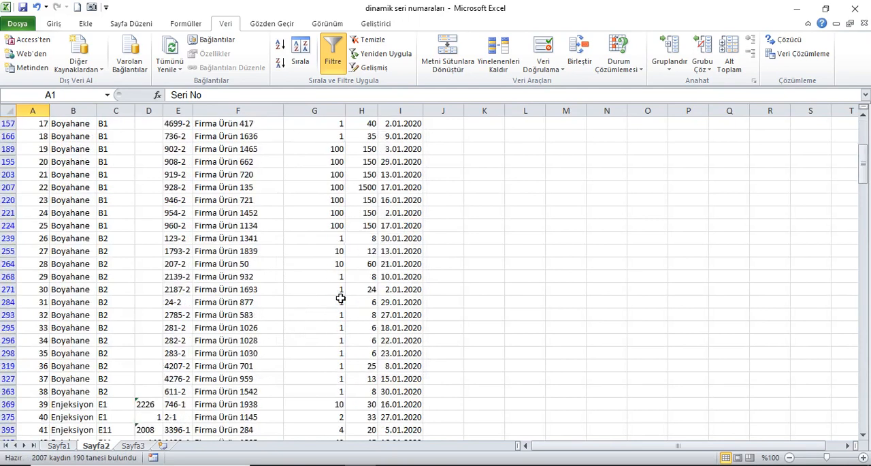
scroll(340, 298, "down", 16)
scroll(340, 299, "down", 9)
scroll(866, 271, "up", 2)
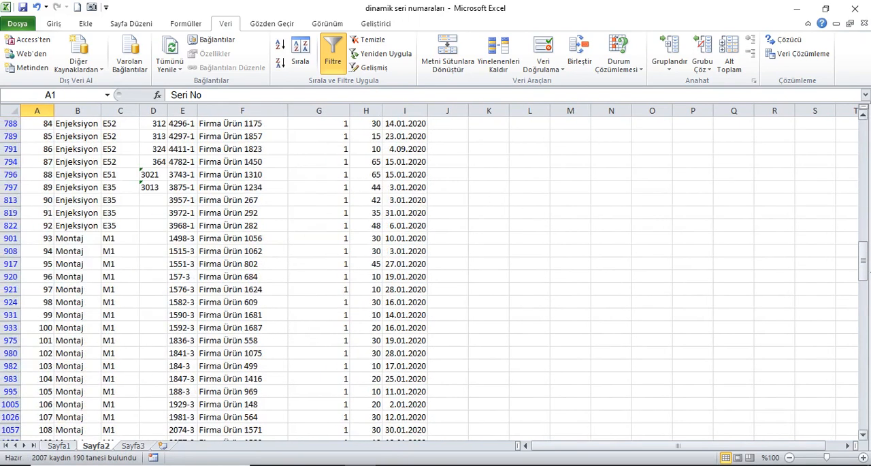
Exclude Ocak from the Taih filter, then turn off filtering for the whole table
left_click_drag(866, 273, 866, 130)
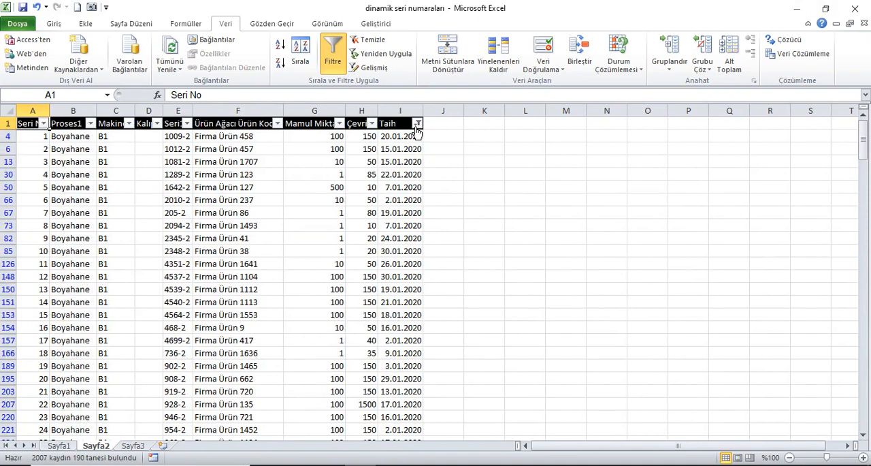
left_click(417, 123)
left_click(302, 262)
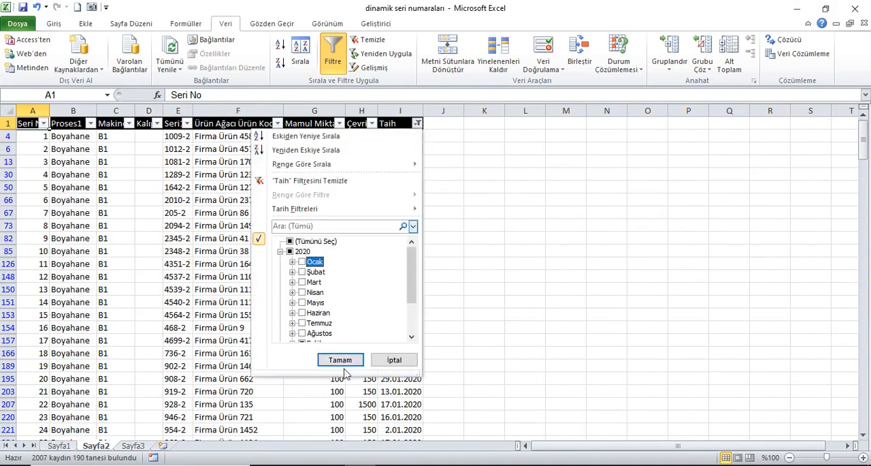
left_click(340, 359)
left_click(338, 52)
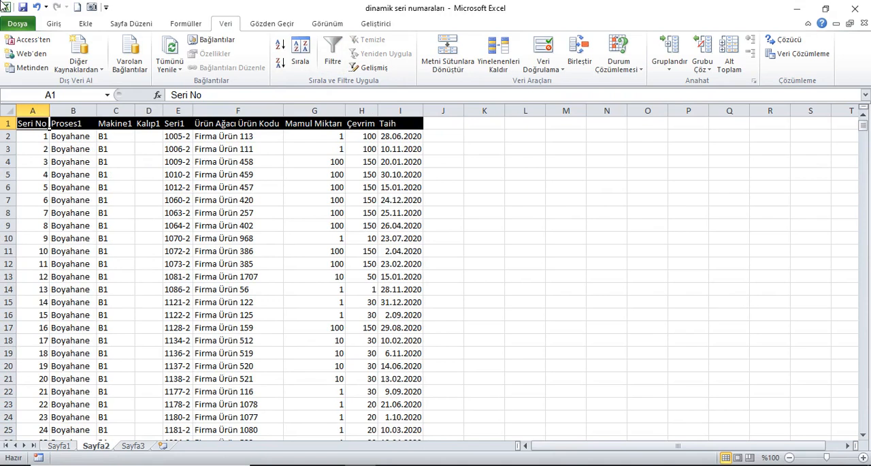